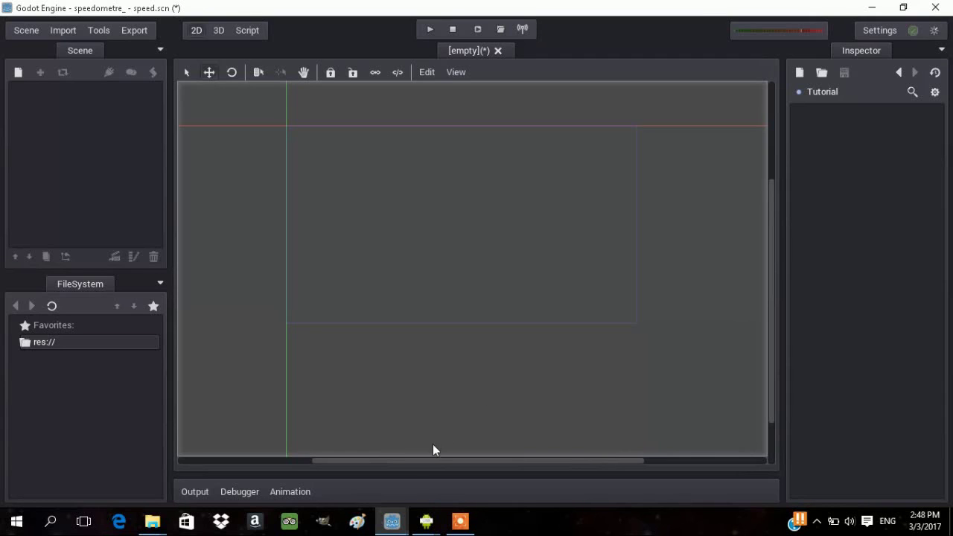
- Run the finished speedometre project from the Project Manager, then close the demo window
mouse_move(392, 522)
click(604, 469)
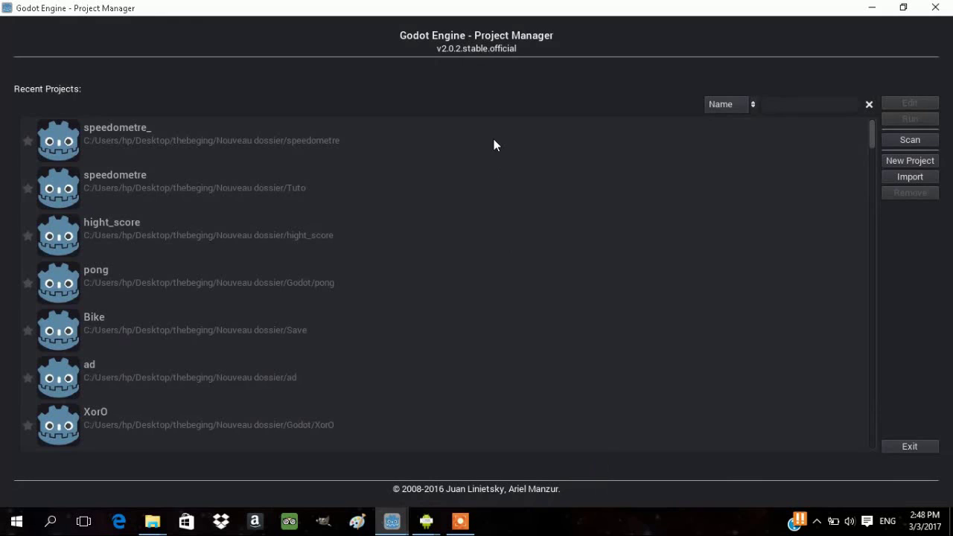
click(378, 191)
click(924, 120)
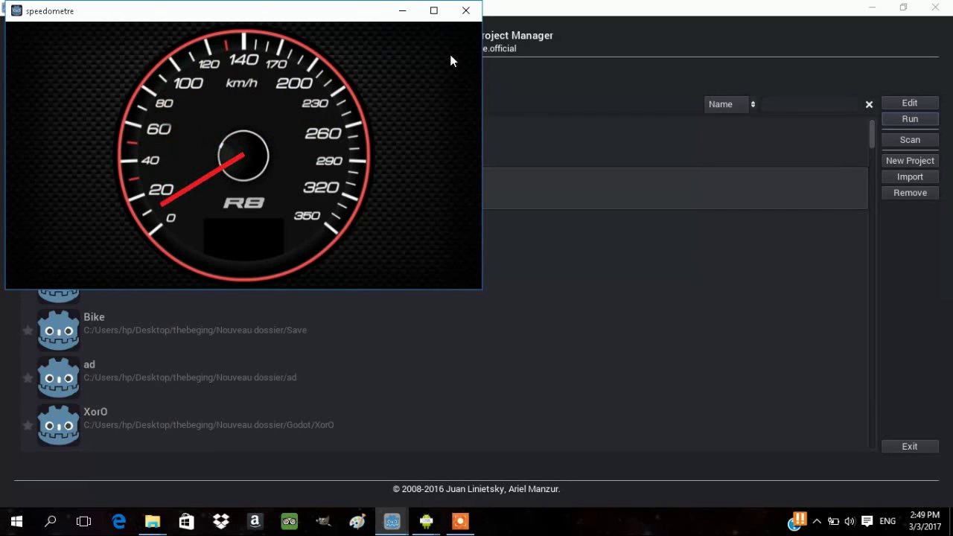
click(466, 11)
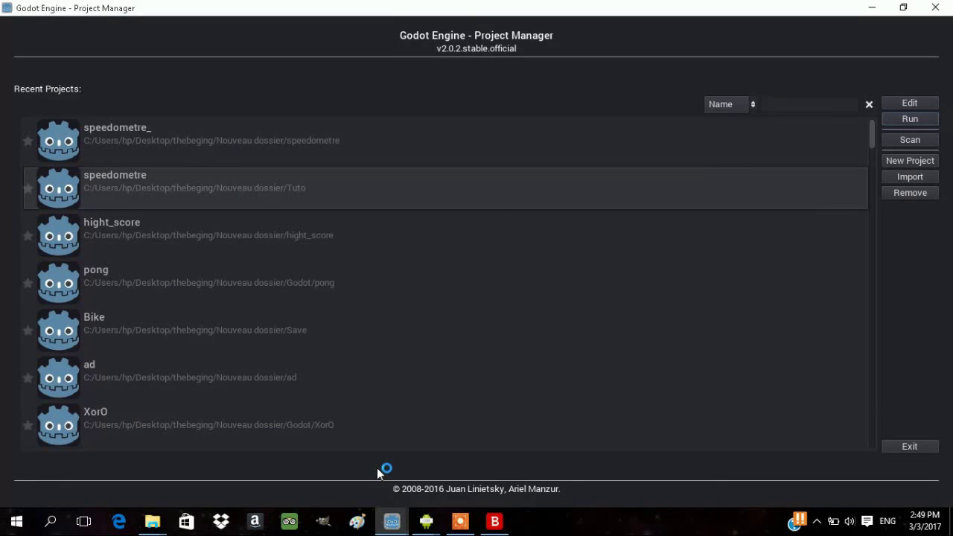
- Add a Node2D as the scene root and rename it speed
mouse_move(392, 521)
click(351, 452)
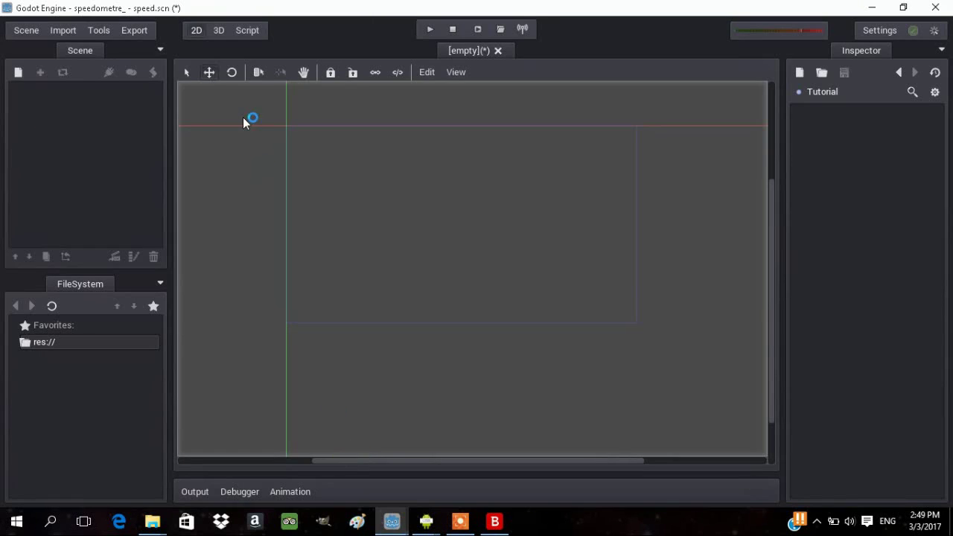
click(19, 72)
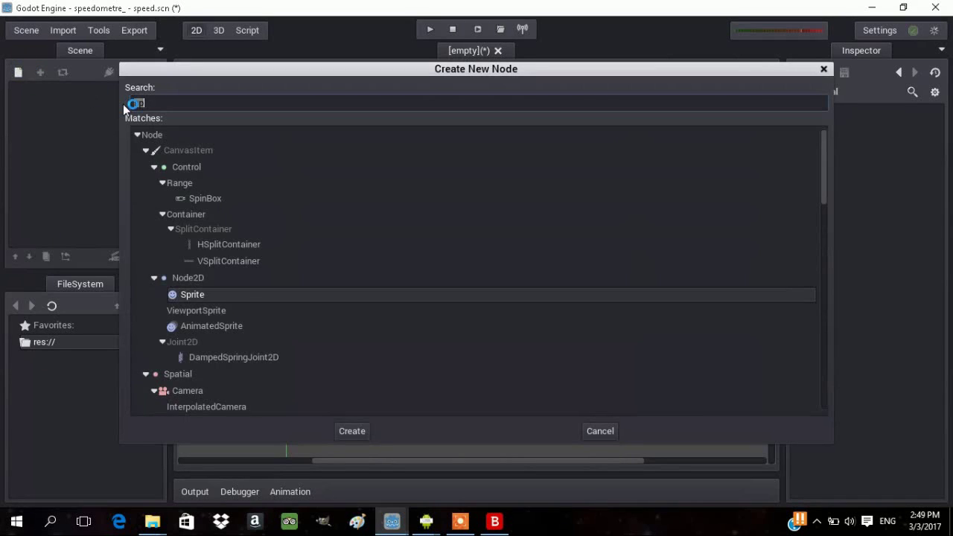
text(no)
click(203, 213)
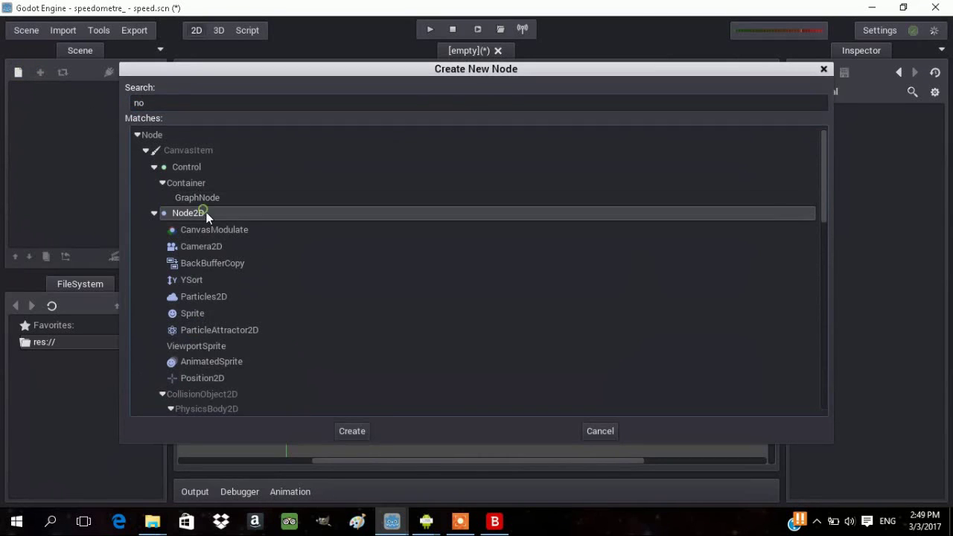
click(353, 431)
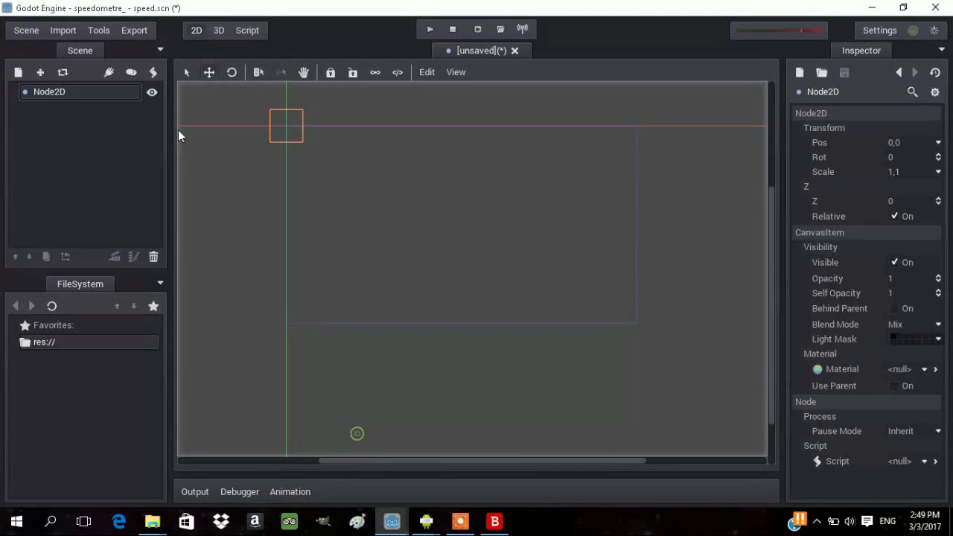
click(75, 92)
click(74, 92)
text(spe)
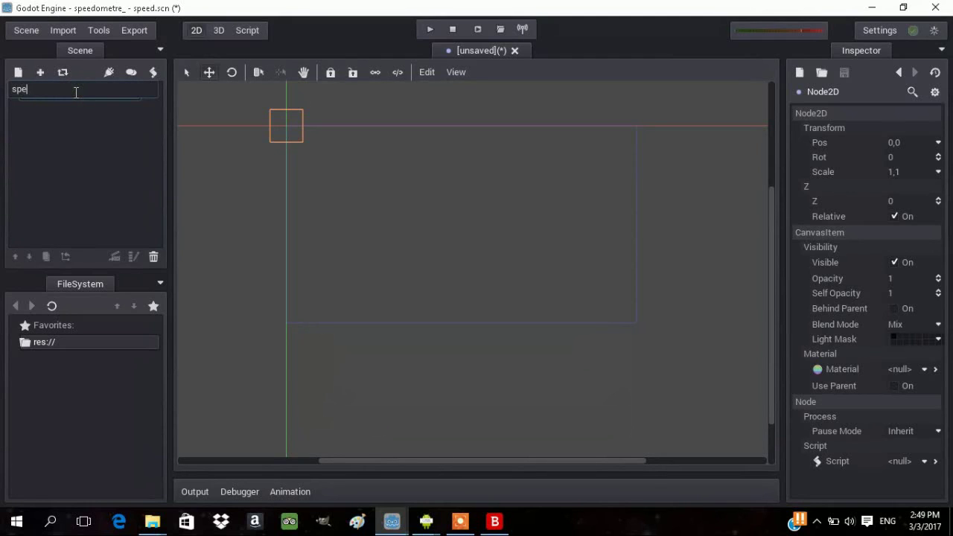
text(ed)
key(Return)
- Save the scene as speed_omertr.scn
key(ctrl+s)
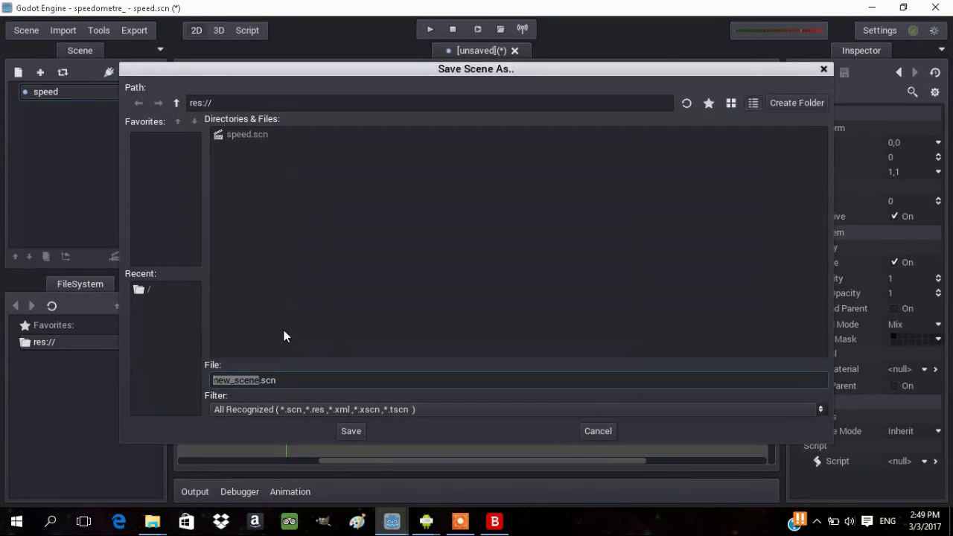
text(spe)
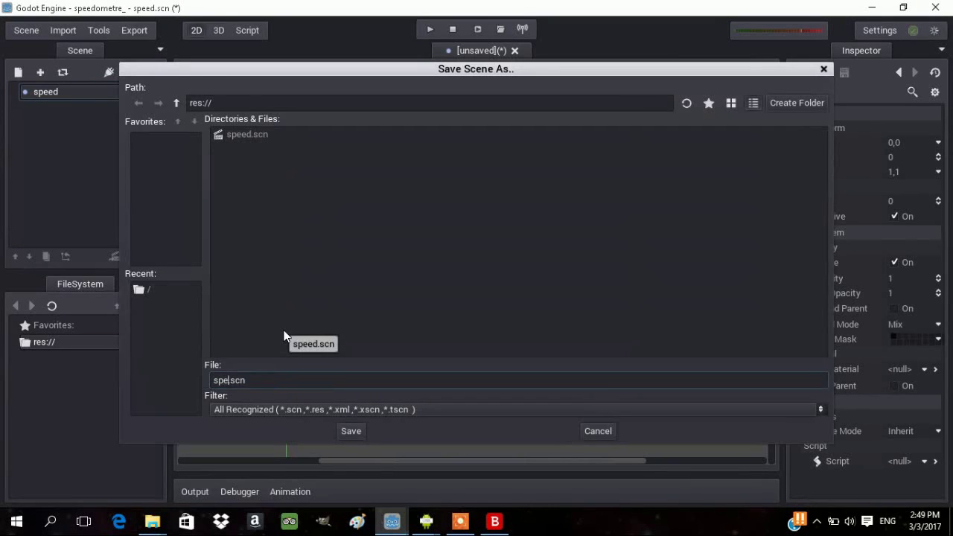
text(ed_)
text(omert)
key(BackSpace)
key(BackSpace)
key(BackSpace)
key(BackSpace)
text(o)
text(mert)
click(351, 432)
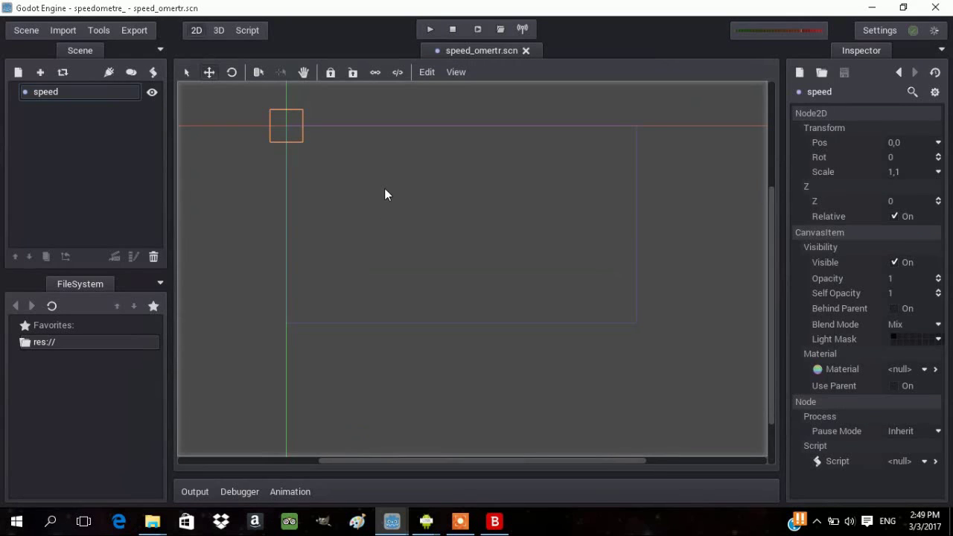
- Add a Sprite under speed and load speedometre.jpg as its texture
click(19, 75)
text(s)
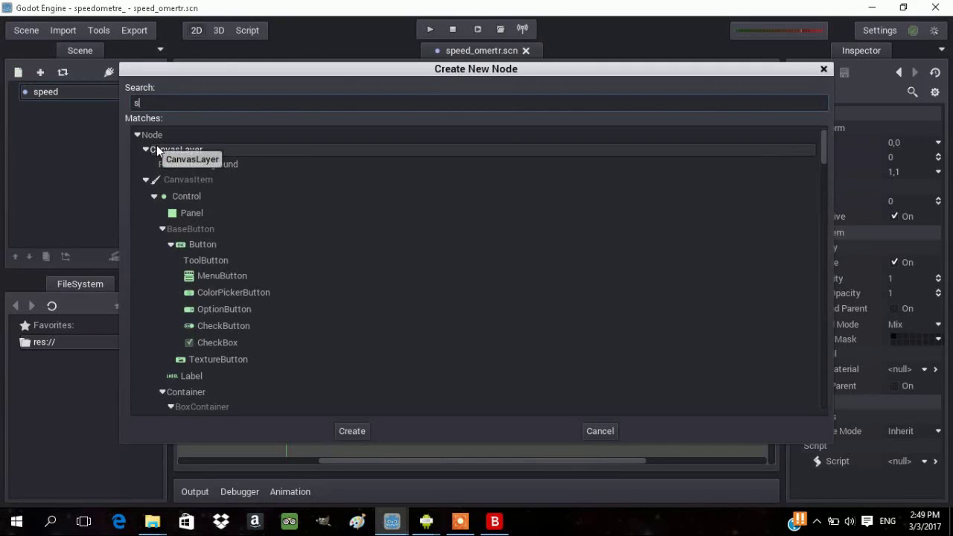
text(pri)
click(203, 279)
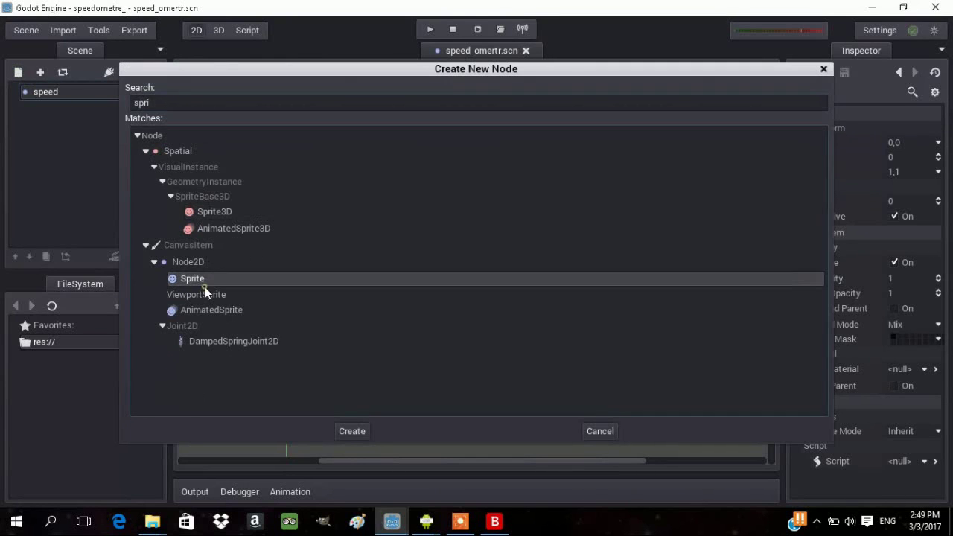
click(350, 432)
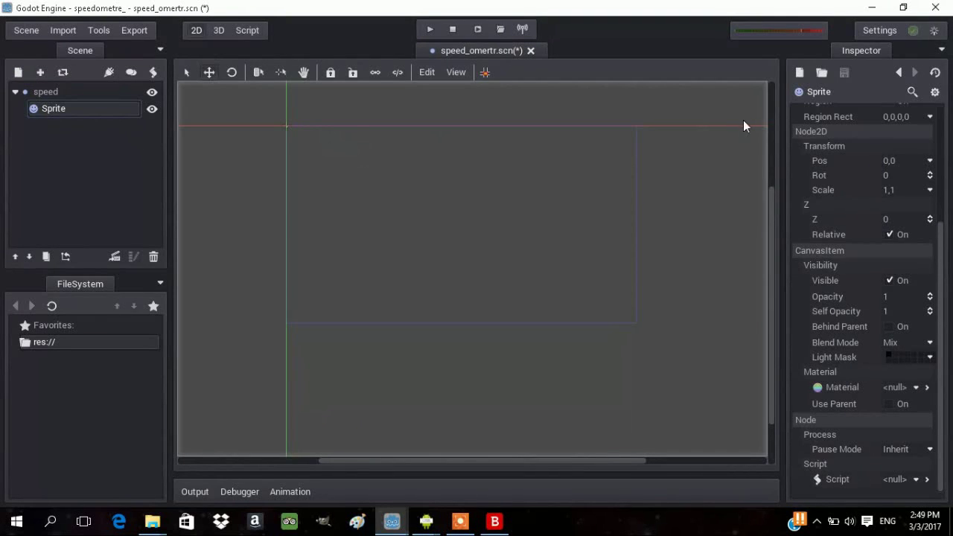
drag(940, 246, 940, 171)
click(916, 129)
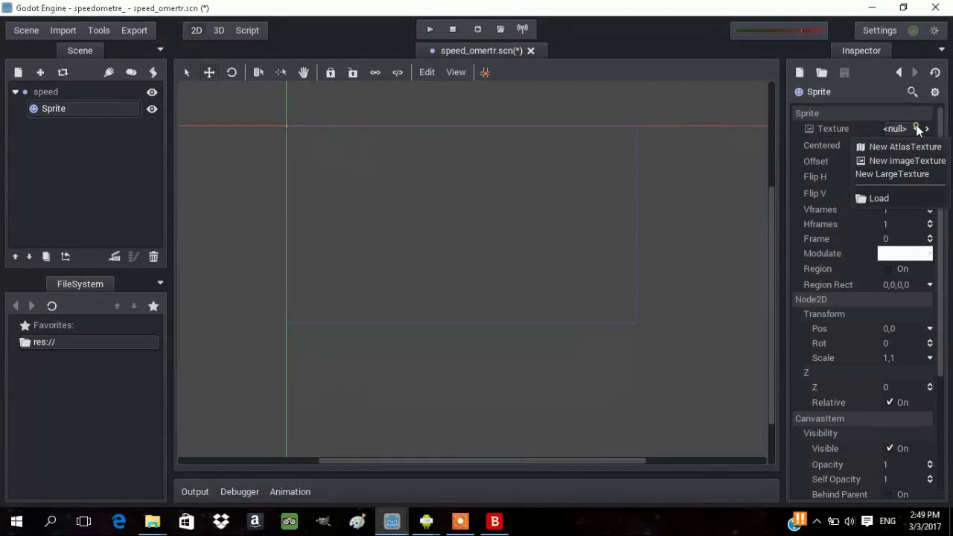
click(894, 195)
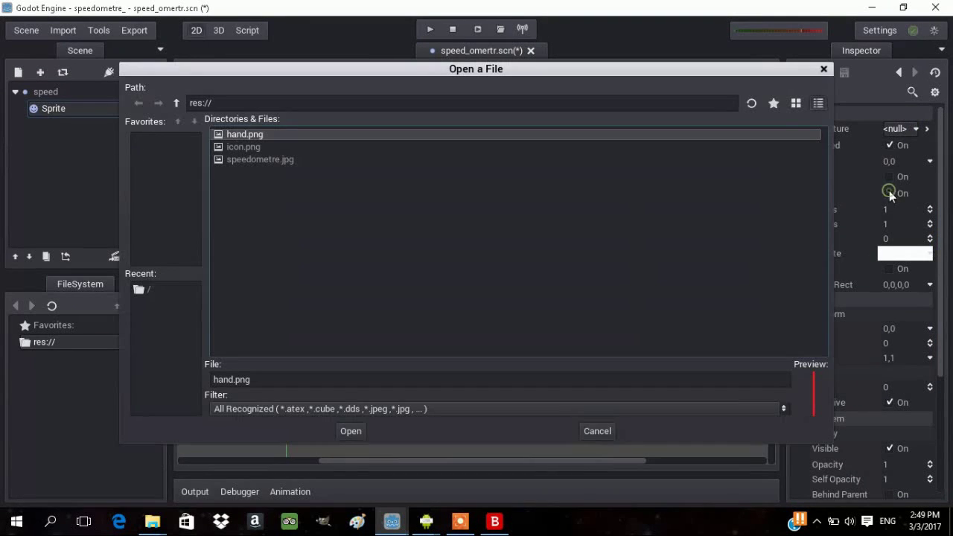
click(323, 160)
click(351, 432)
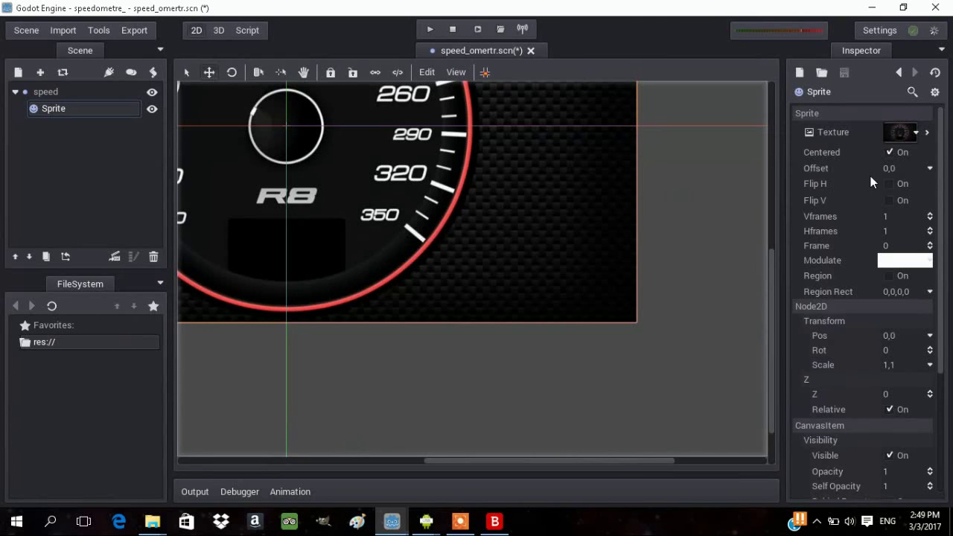
- Turn off Centered on the gauge Sprite and set its scale to 0.5,0.5
click(890, 152)
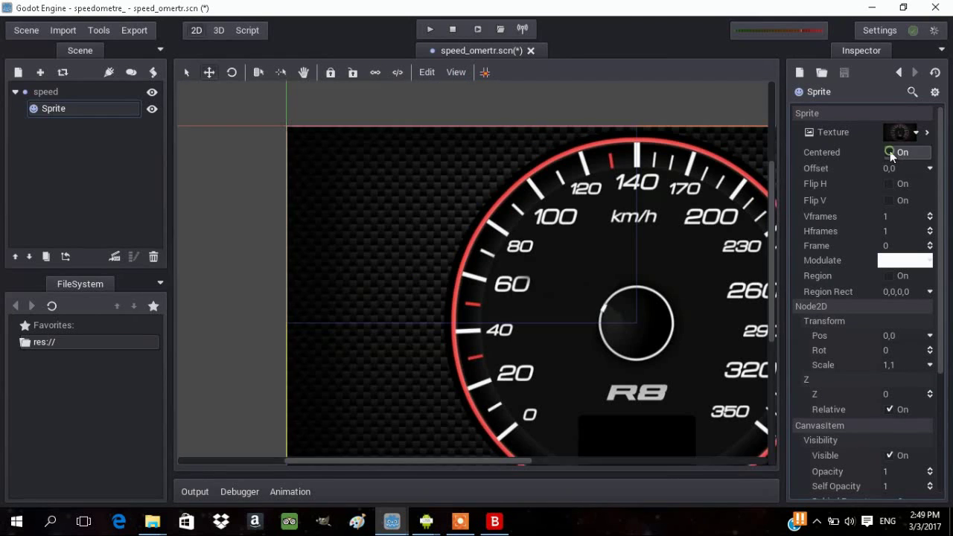
click(900, 364)
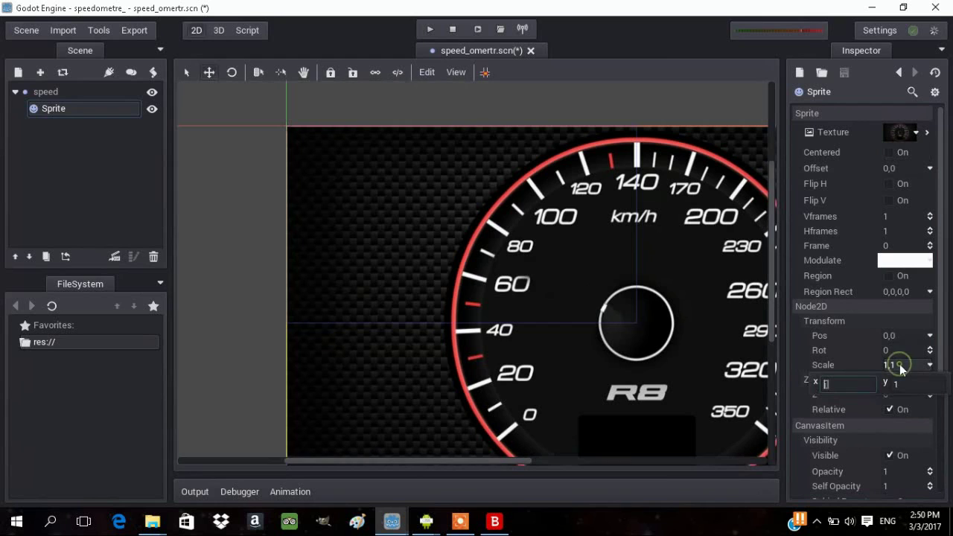
text(0.5)
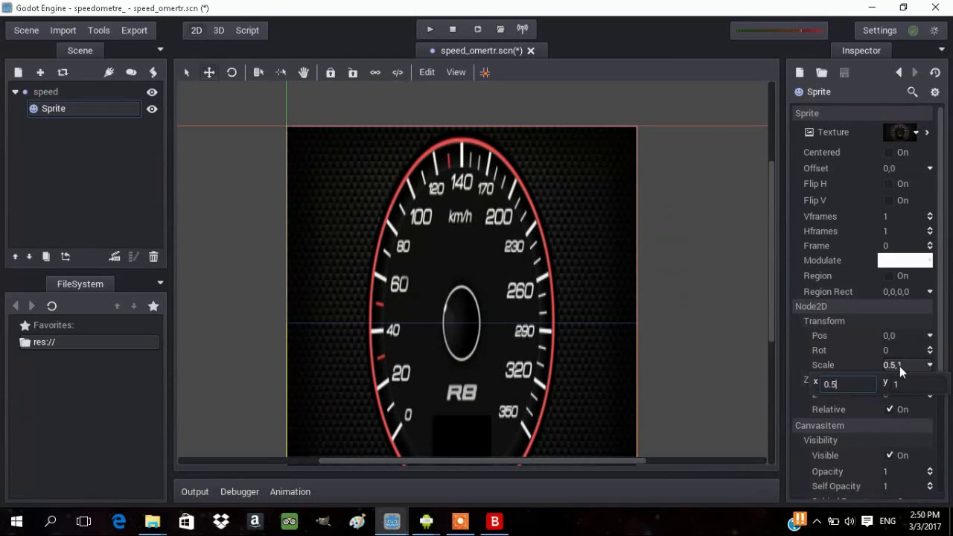
click(908, 384)
text(0.5)
key(Return)
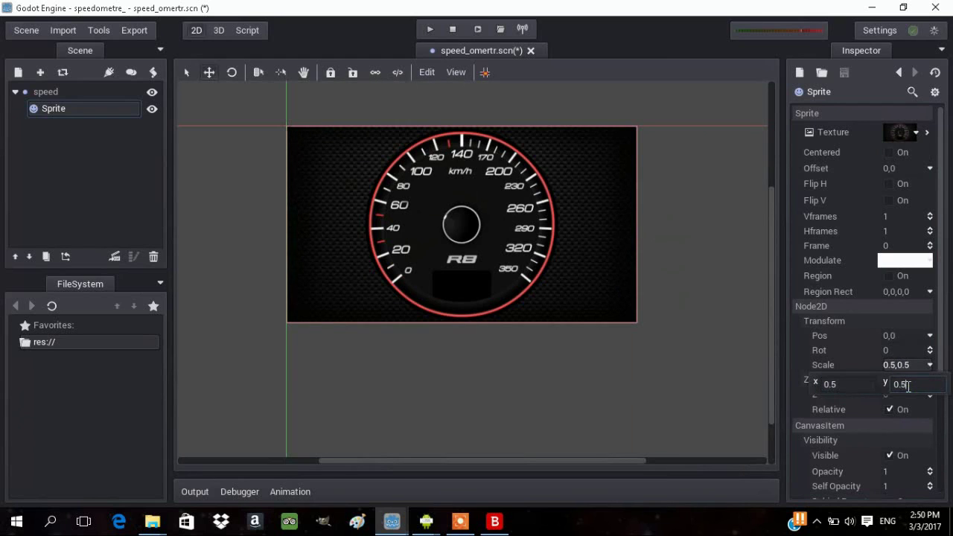
click(79, 92)
click(40, 73)
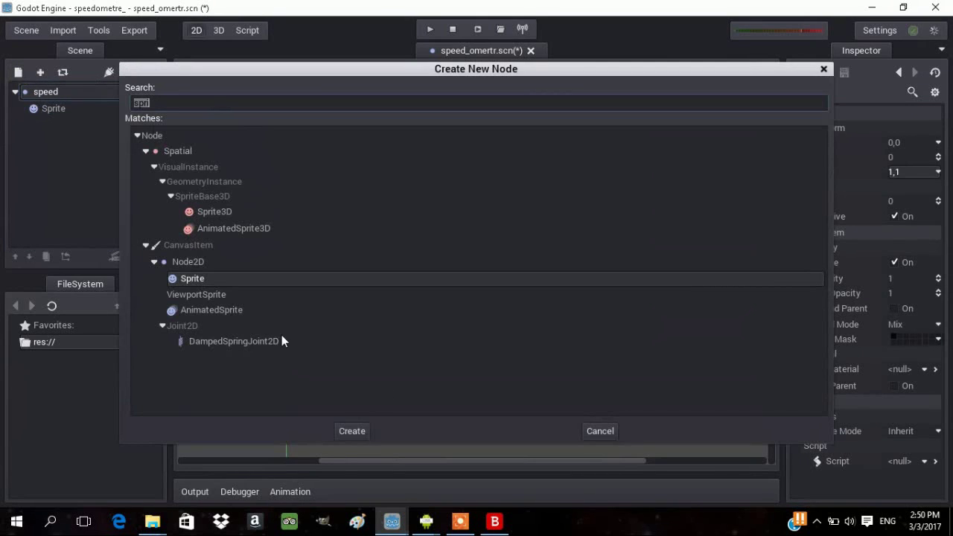
- Add a second Sprite under speed with the hand.png texture and rename it hand
click(366, 432)
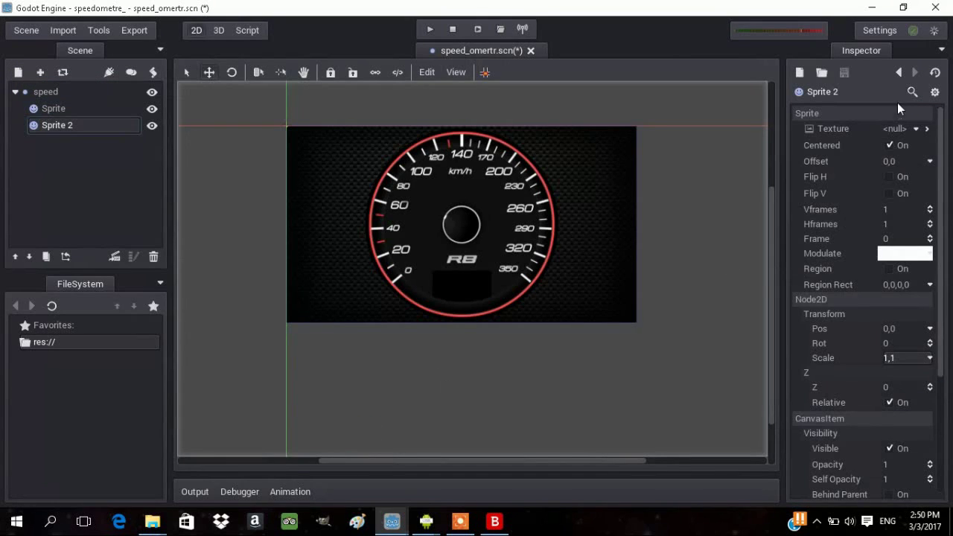
click(902, 128)
click(883, 198)
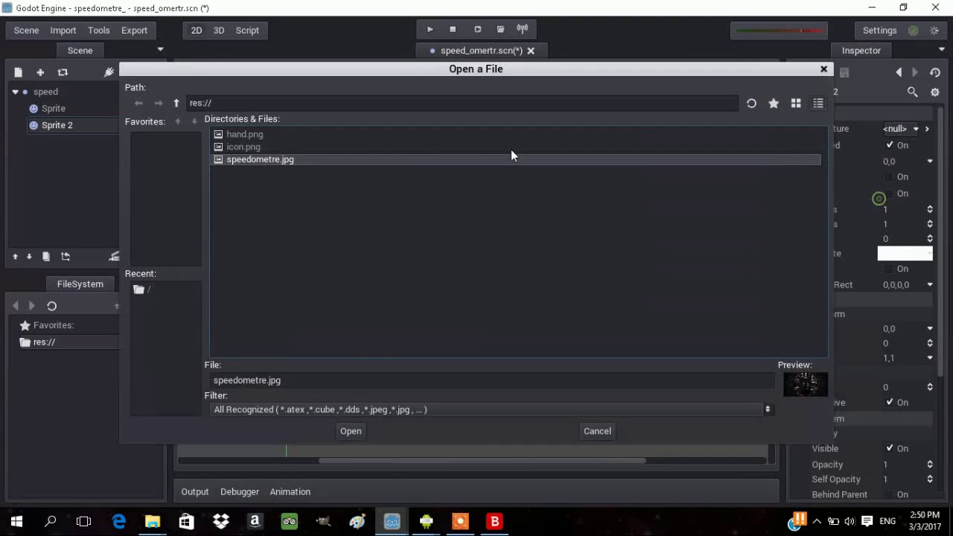
click(362, 134)
click(351, 433)
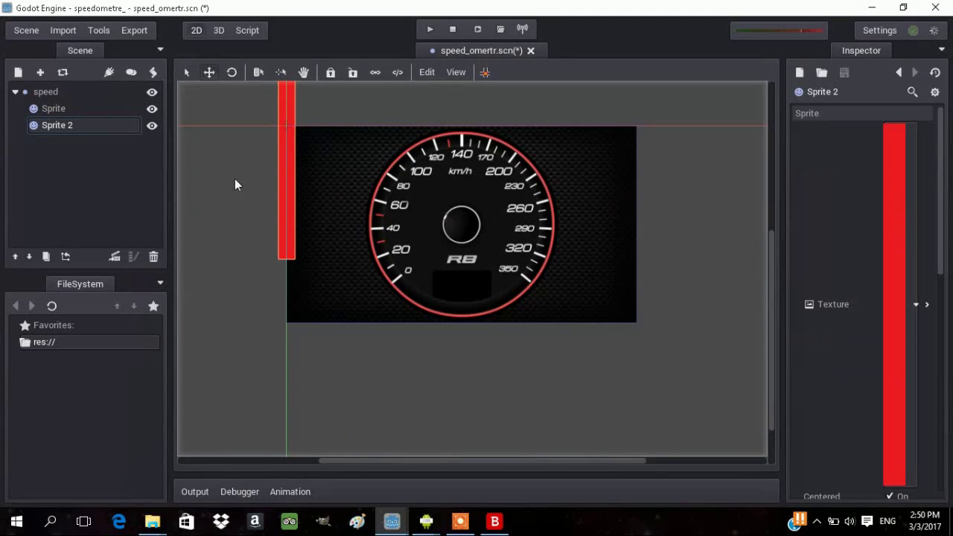
double_click(96, 127)
text(hand)
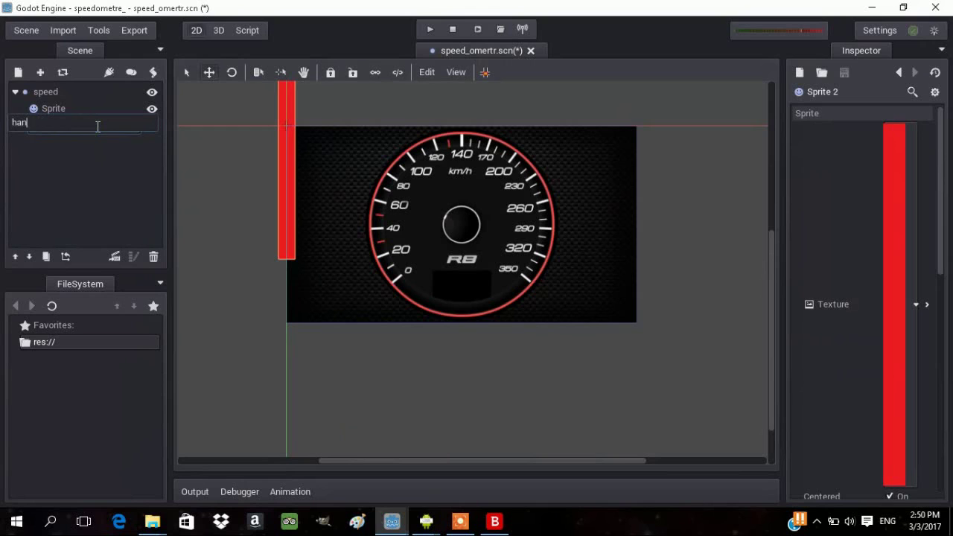
key(Return)
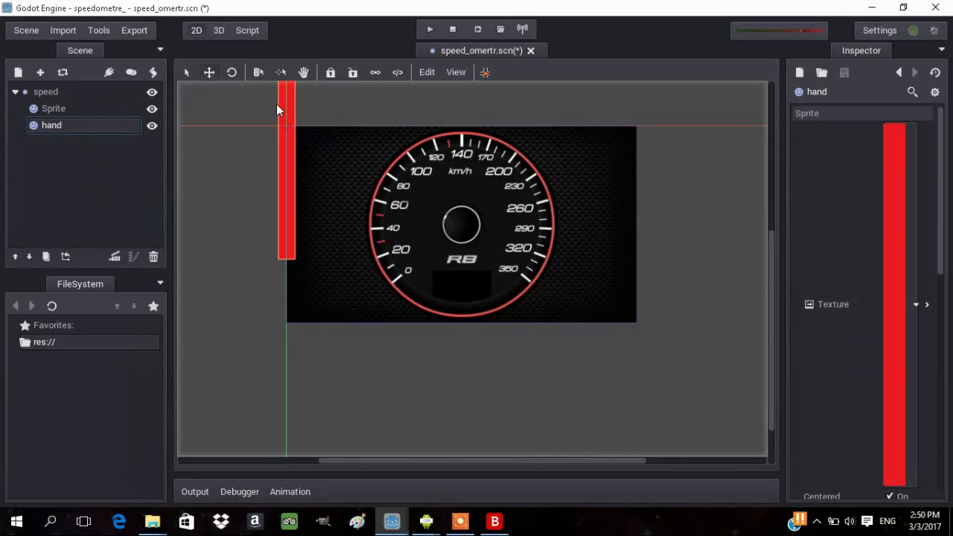
- Move the red needle onto the gauge centre and make it narrower and shorter
drag(276, 103, 452, 222)
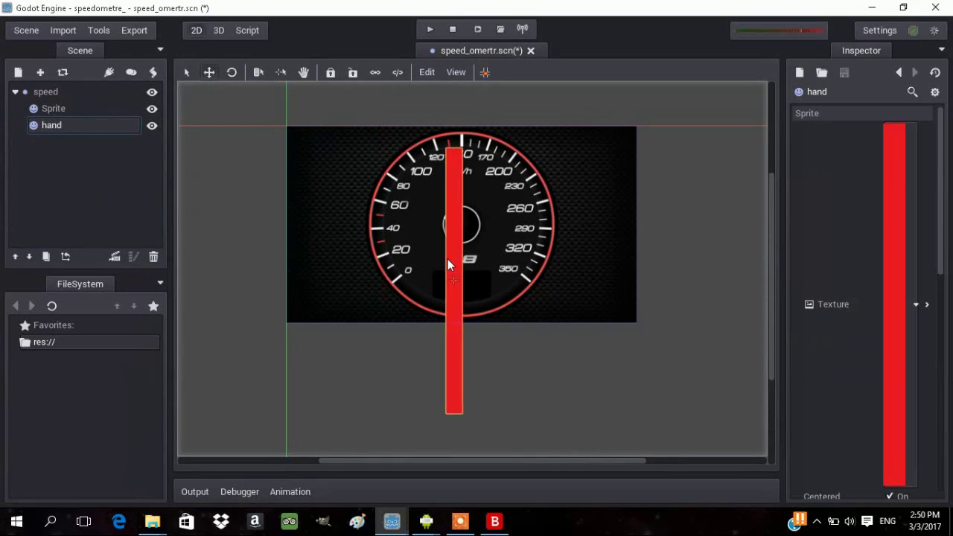
click(187, 72)
drag(469, 238, 457, 246)
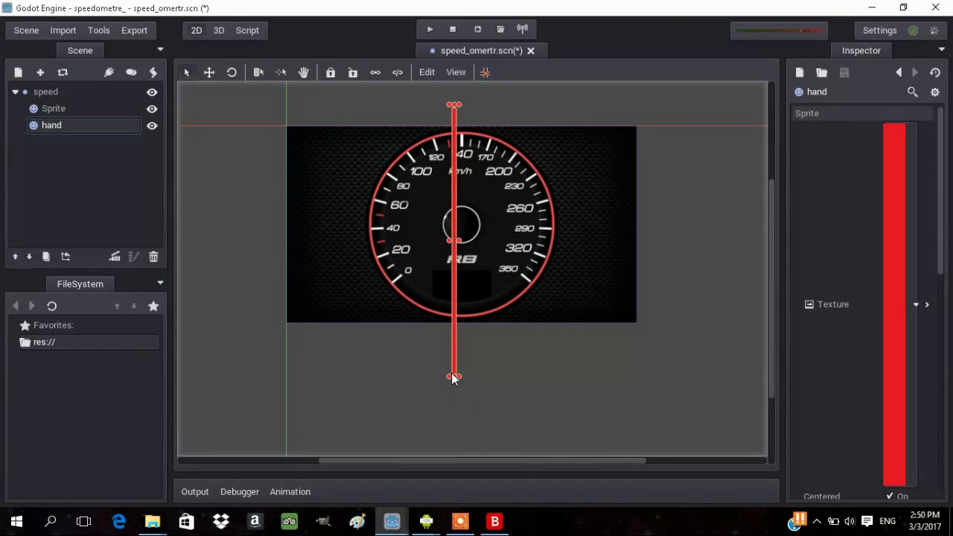
drag(455, 377, 458, 218)
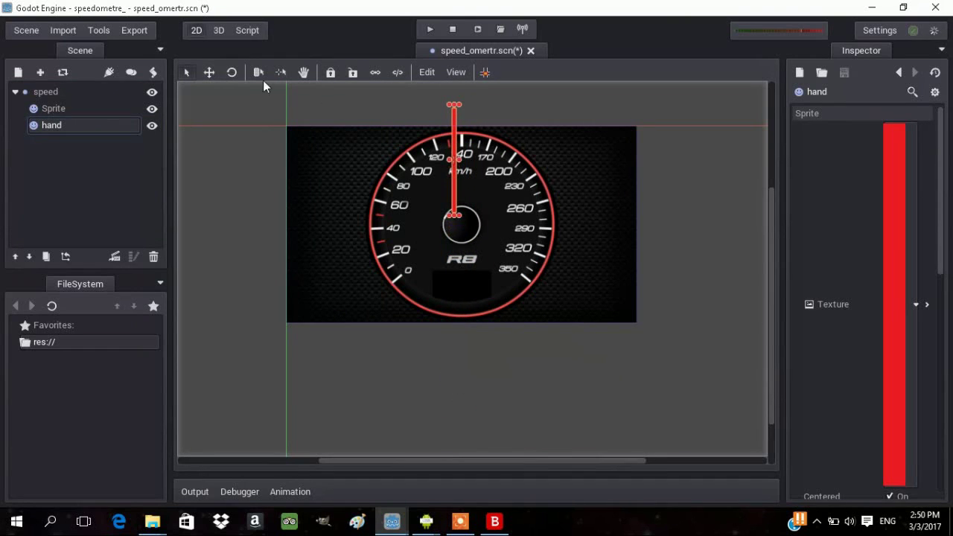
click(209, 72)
drag(458, 148, 464, 172)
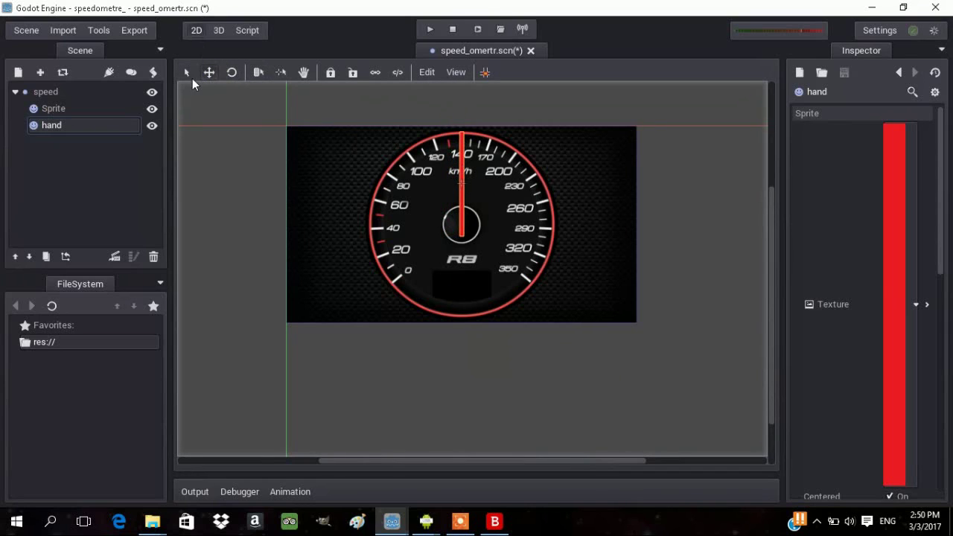
click(188, 73)
drag(464, 147, 462, 160)
- Turn off Centered on the needle and move it so its top sits at the hub
drag(937, 225, 936, 294)
click(893, 334)
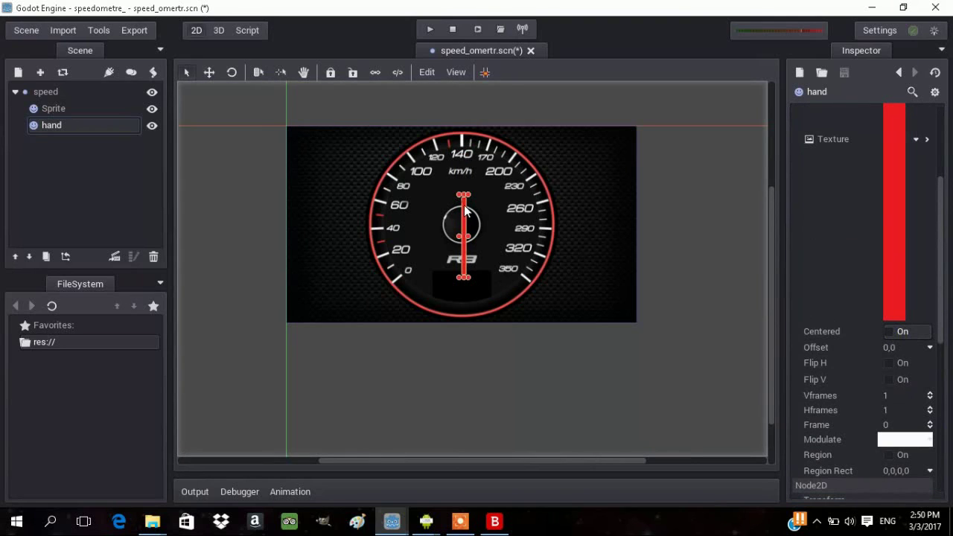
drag(465, 213, 462, 237)
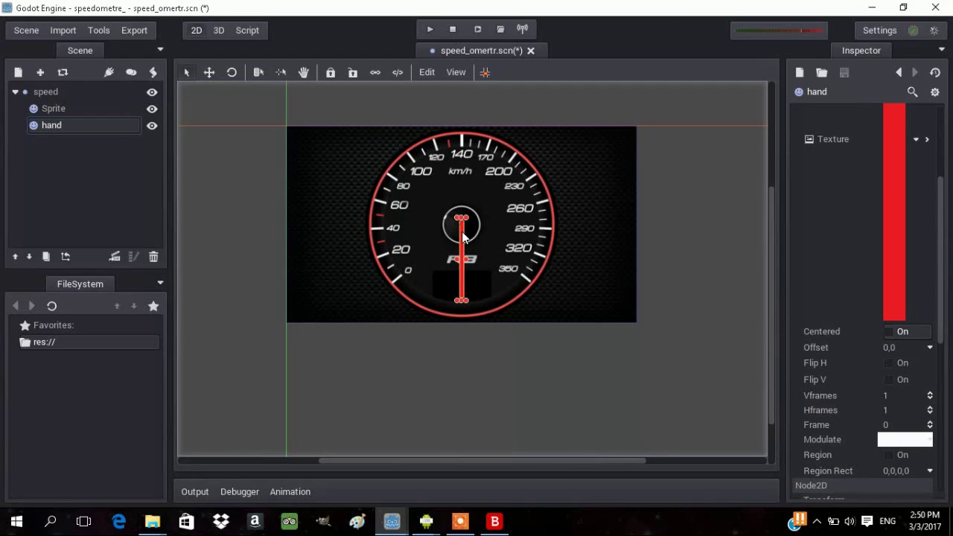
- Attach a new script to speed whose _ready calls set_fixed_process(true)
click(45, 91)
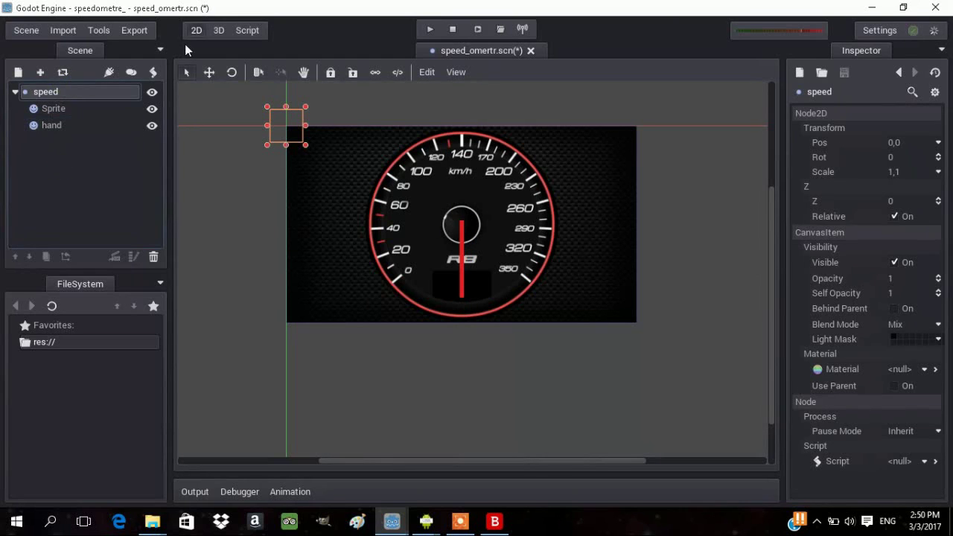
click(153, 73)
click(437, 347)
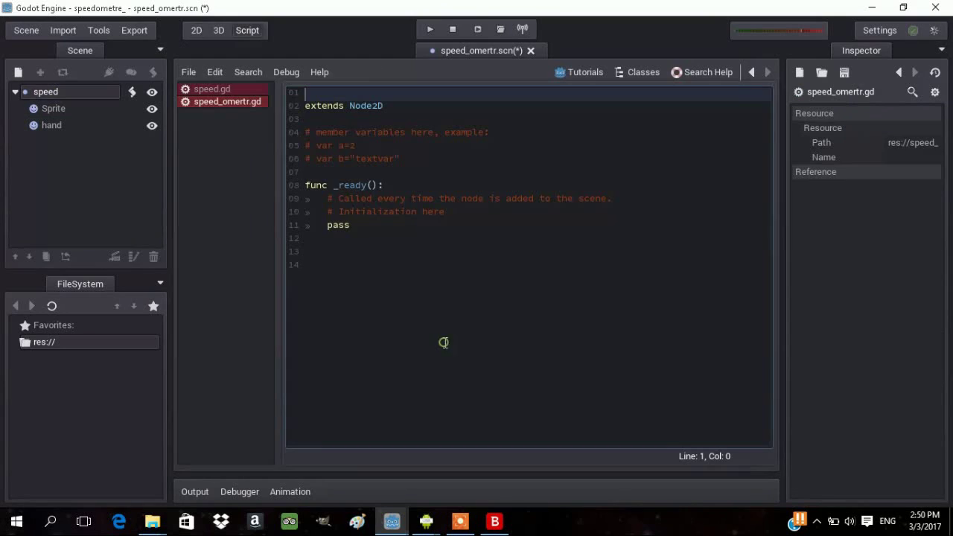
drag(318, 199, 480, 341)
key(BackSpace)
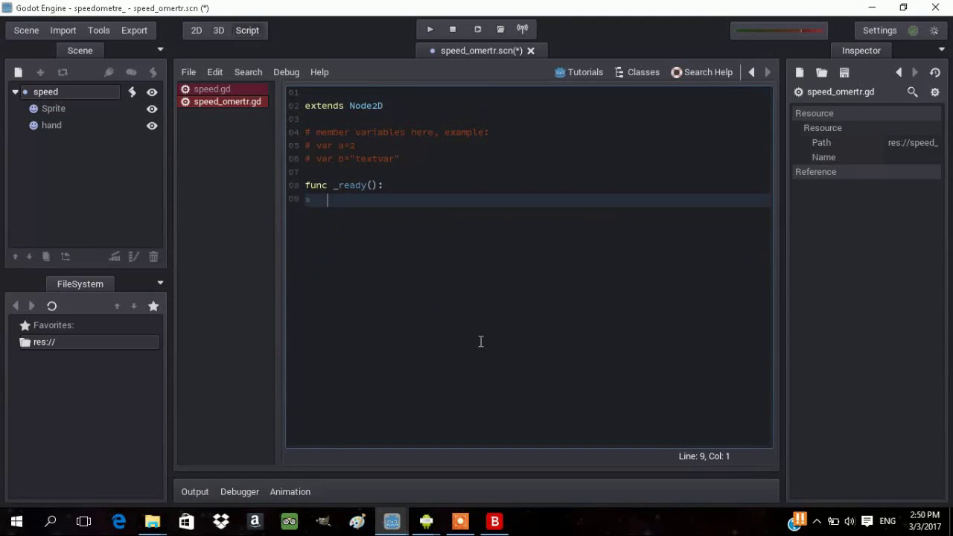
text(set_f)
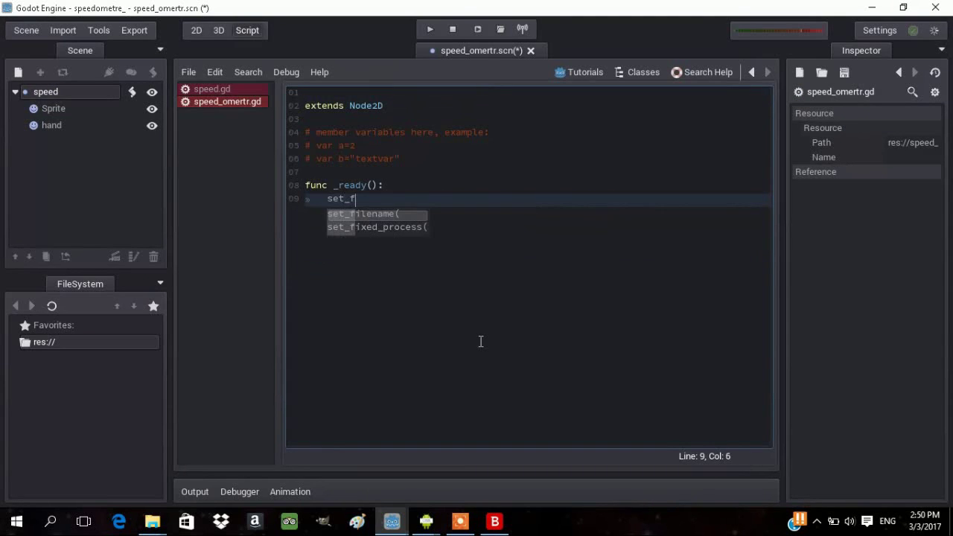
key(Down)
key(Return)
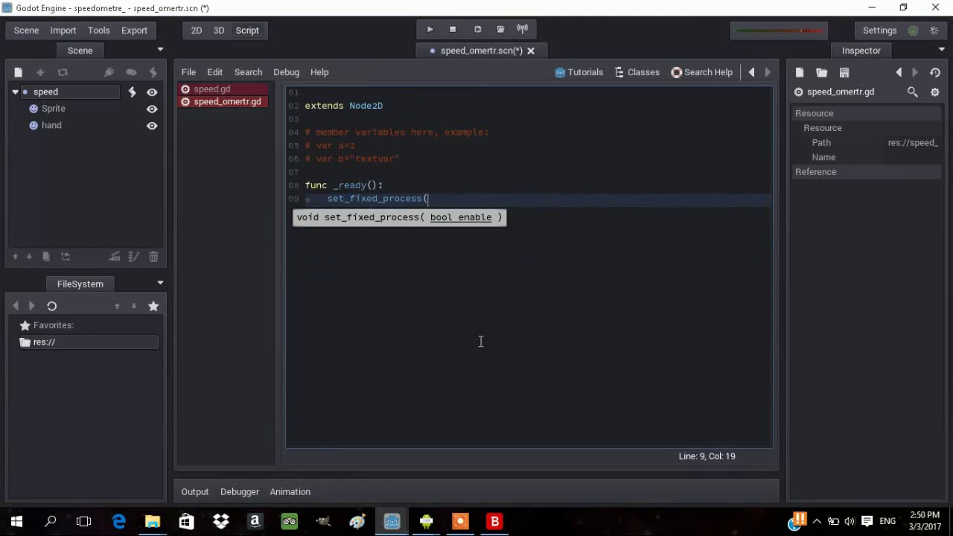
text(true)
text())
key(Return)
key(Return)
key(BackSpace)
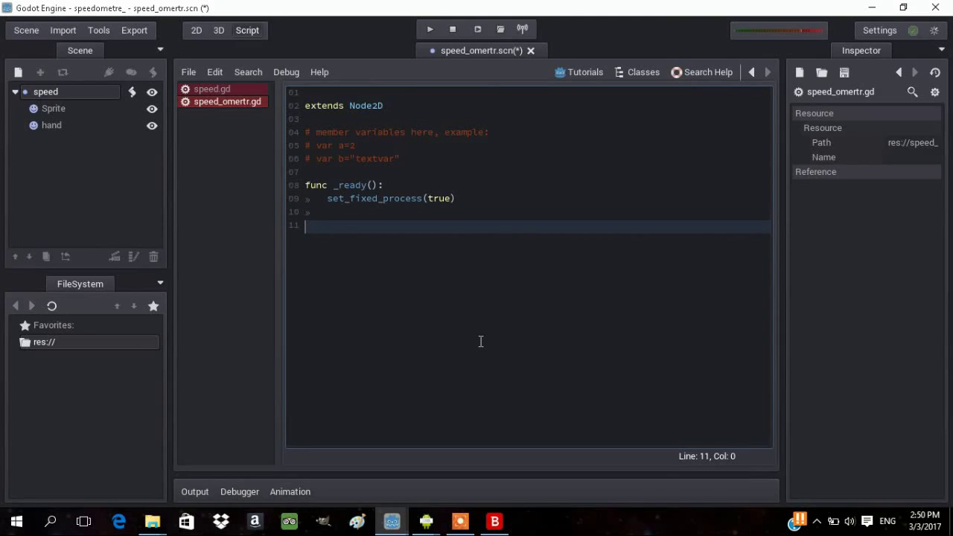
- Add a _fixed_process(delta) function and replace the example comments with var hand
text(func _)
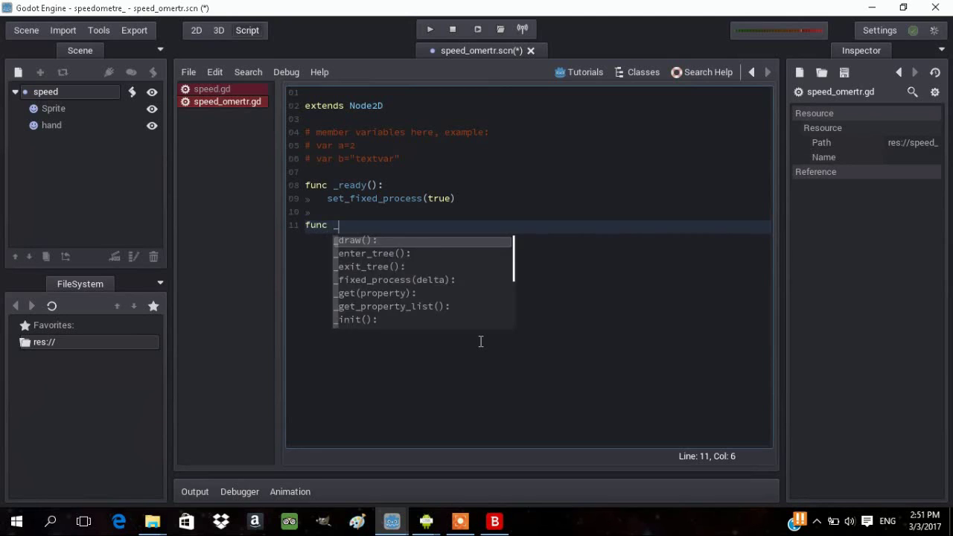
text(f)
key(Return)
key(Return)
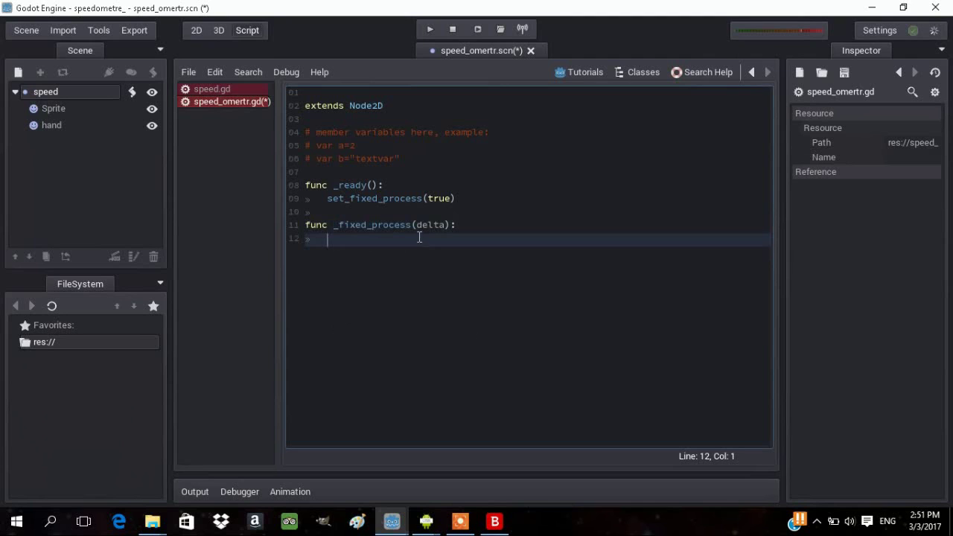
drag(306, 130, 402, 163)
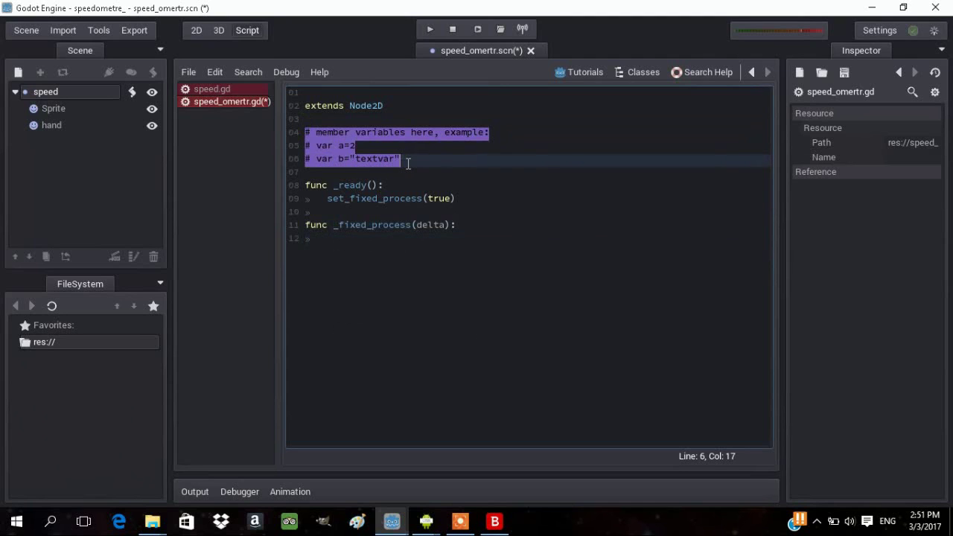
key(BackSpace)
key(BackSpace)
text(var ha)
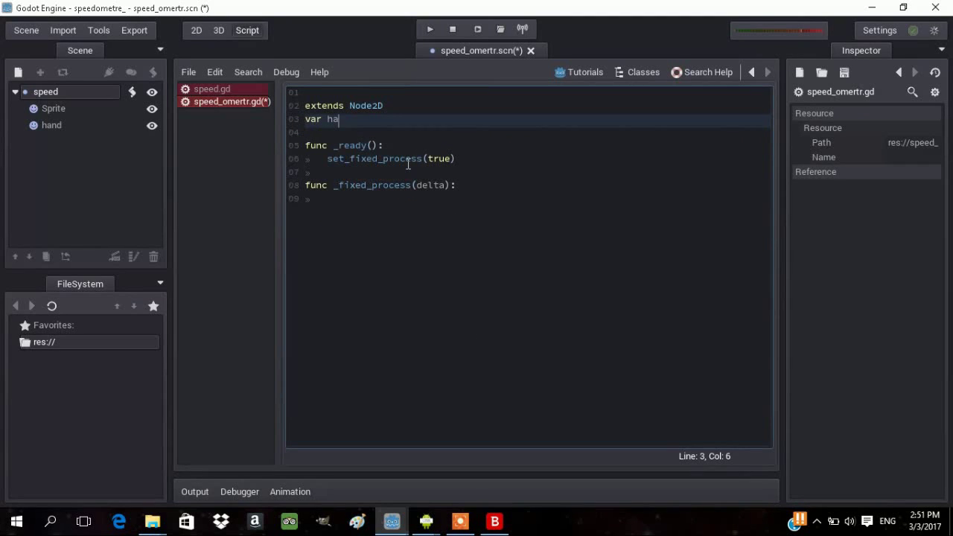
text(n)
key(BackSpace)
text(nd)
- In _ready, assign hand = get_node("hand")
click(407, 145)
key(Return)
text(h)
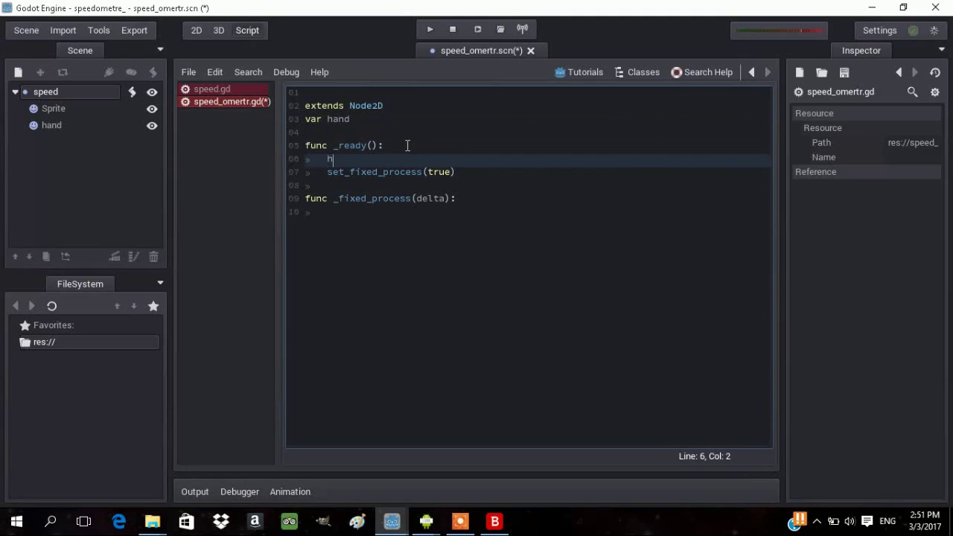
text(and = get)
text(_n)
key(Return)
text(")
key(Down)
key(Down)
key(Return)
text())
- Declare the member variable var wait = 0
click(468, 199)
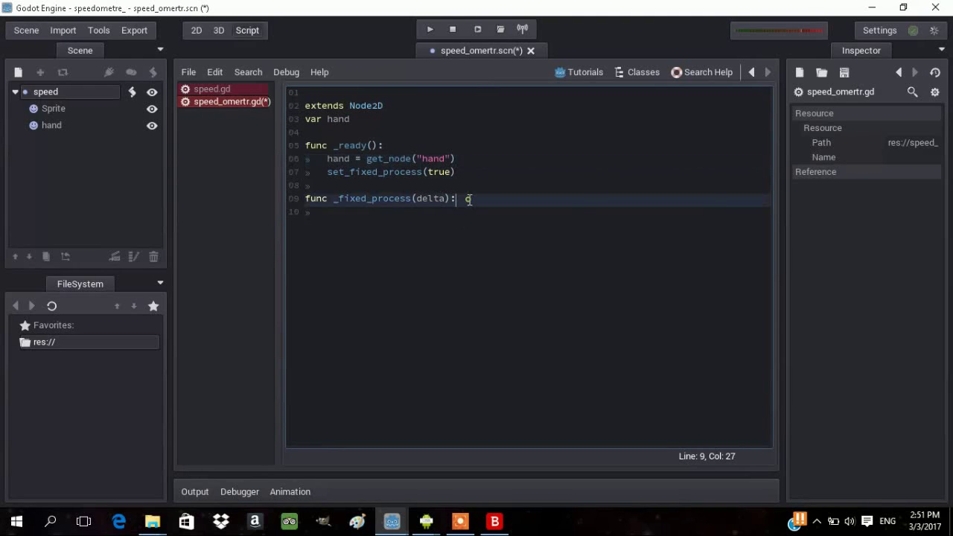
click(380, 119)
key(Return)
text(var w)
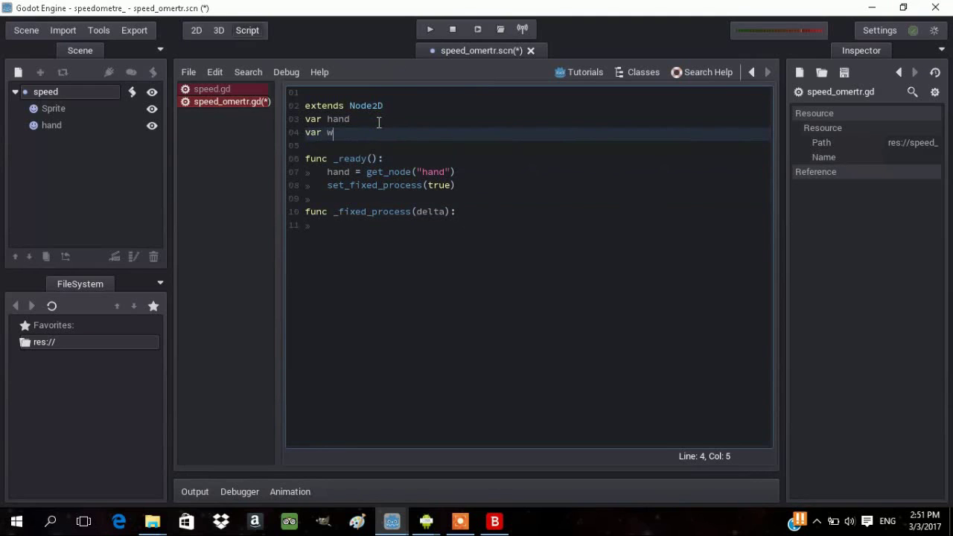
text(ait )
text(= 0)
- In _fixed_process, add wait = wait + delta followed by print(wait)
click(465, 211)
key(Return)
text(w)
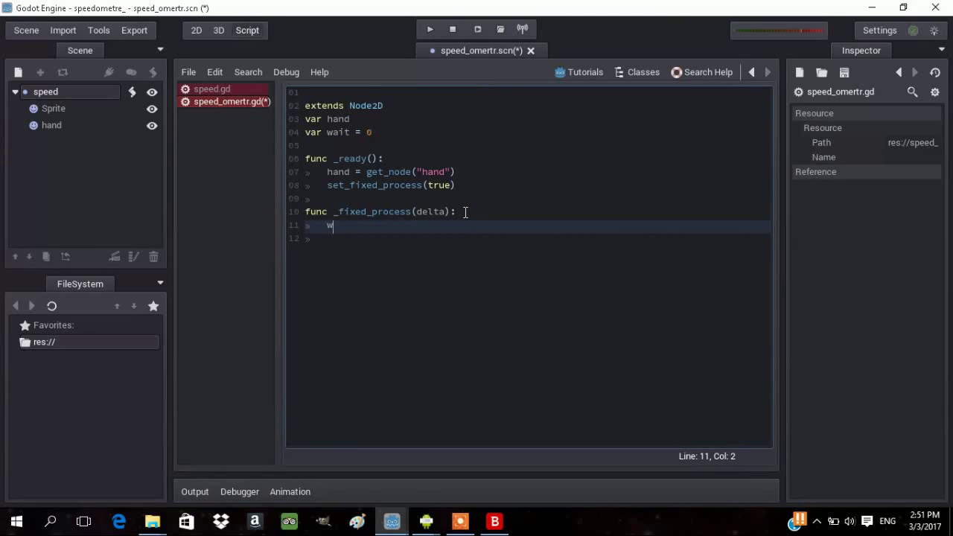
text(ait = )
text(wait + )
text(delta)
key(Return)
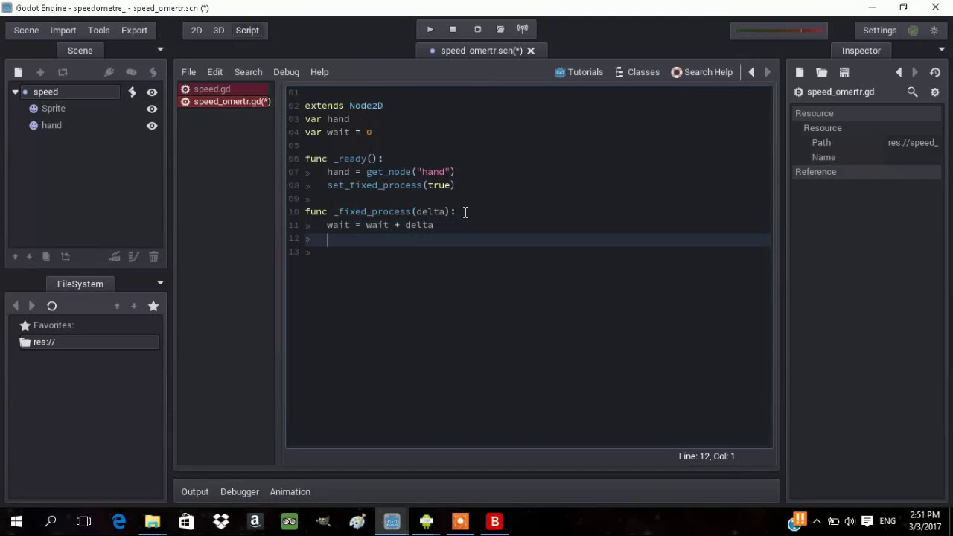
text(r)
key(BackSpace)
text(pri)
text(nt(e)
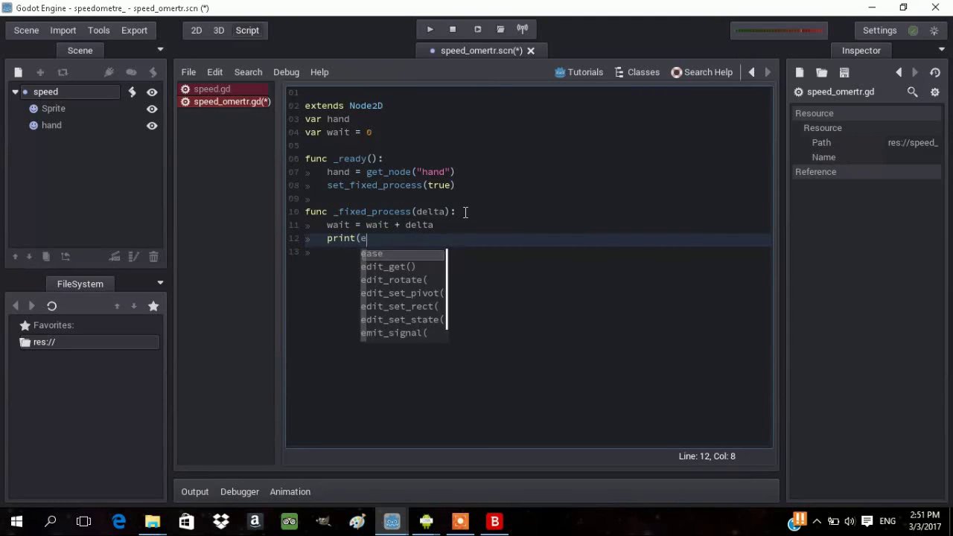
key(BackSpace)
text(wait))
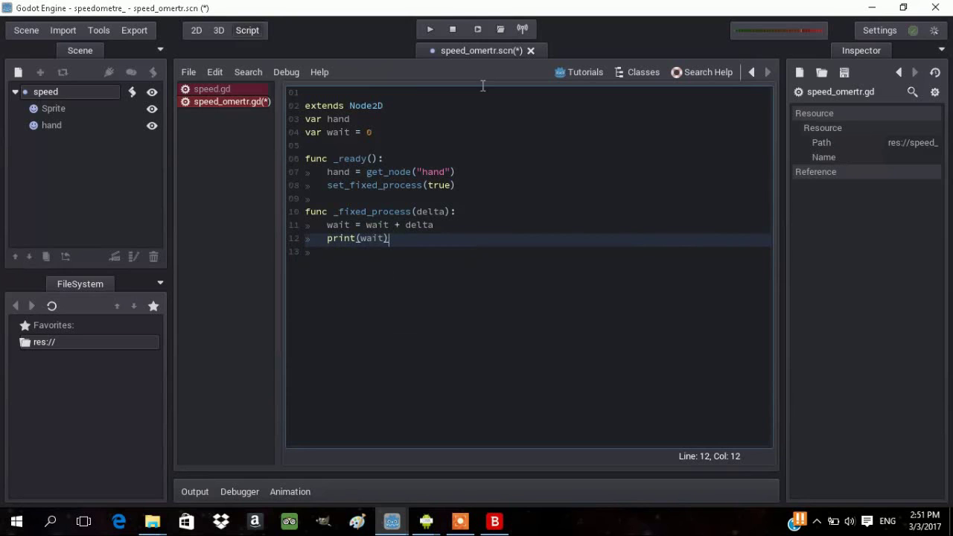
- Test-run the scene, then replace print(wait) with 'if wait > 0.1 :'
click(479, 31)
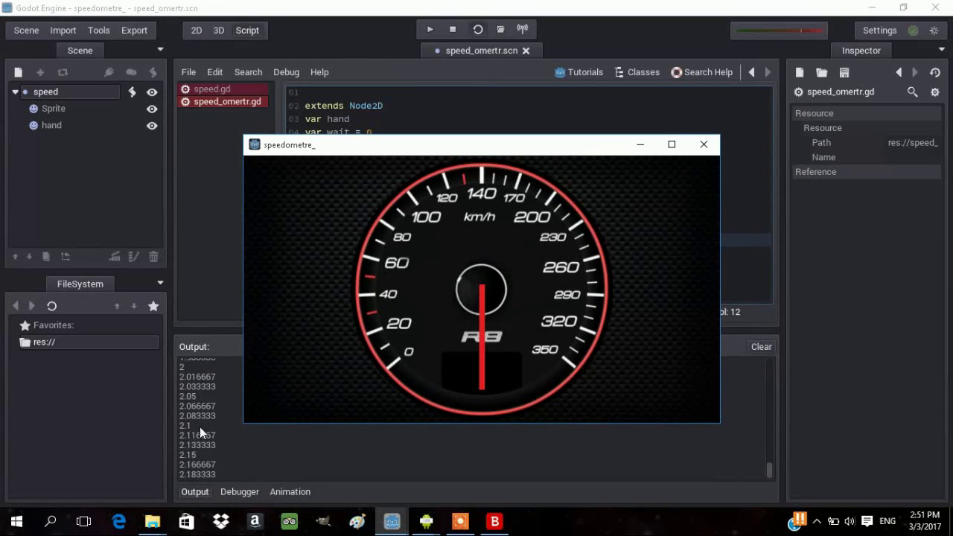
click(703, 143)
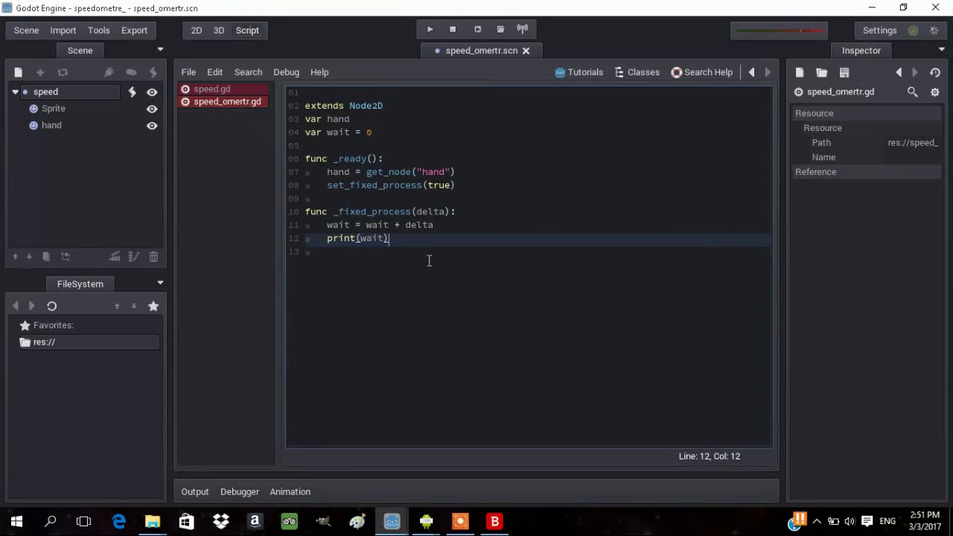
key(BackSpace)
key(BackSpace)
key(BackSpace)
key(BackSpace)
key(BackSpace)
key(BackSpace)
key(BackSpace)
key(BackSpace)
key(BackSpace)
text(if )
text(wait > )
text(0.1 :)
- Nest 'if Input.is_action_pressed("ui_right") :' under the wait check
key(Return)
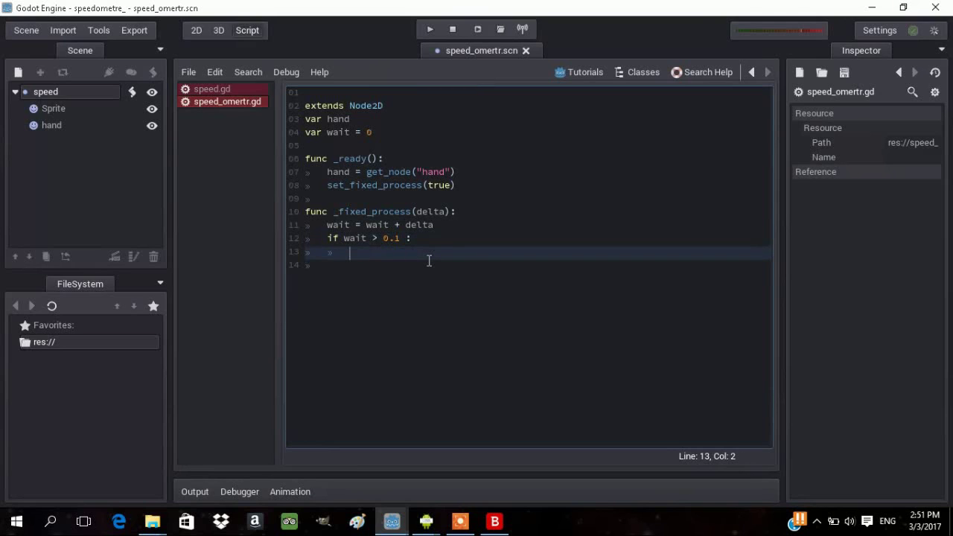
text(if I)
text(nput.)
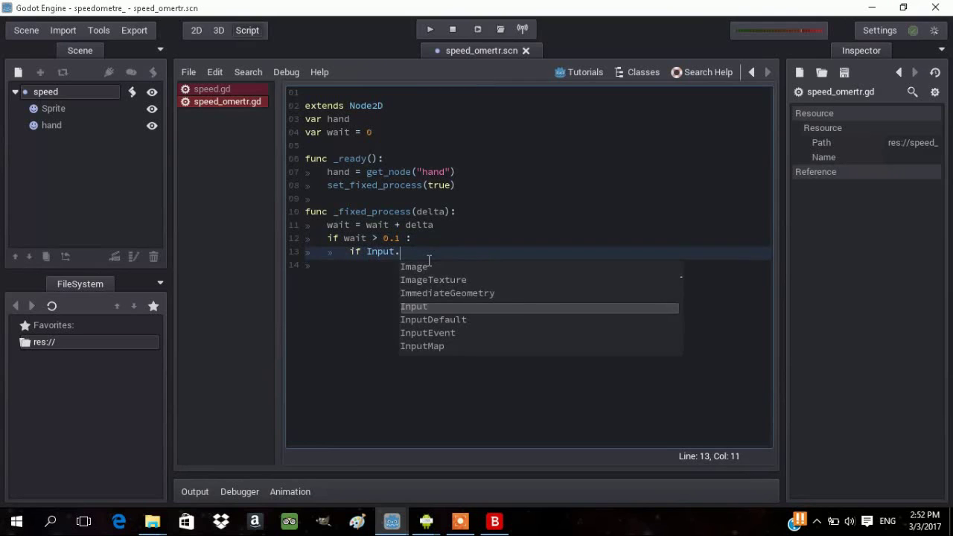
text(is)
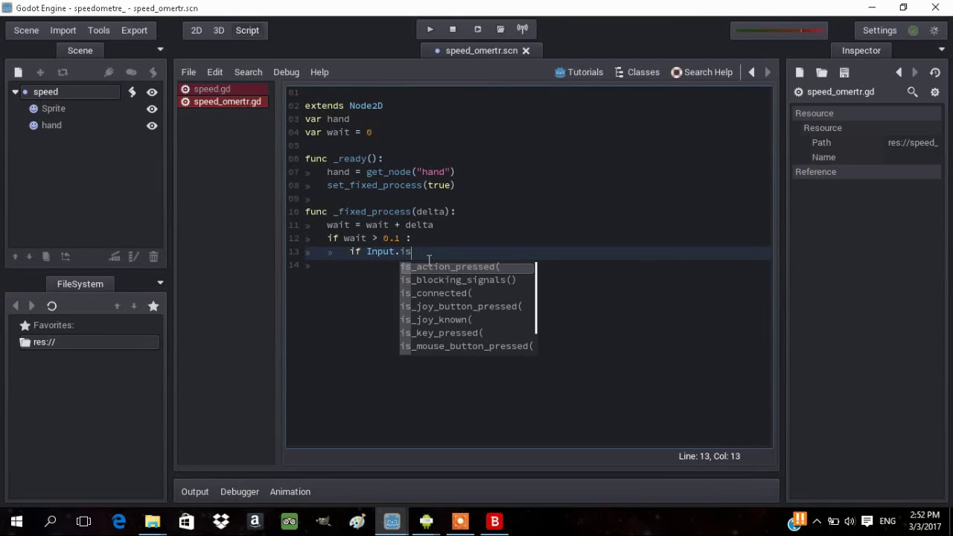
key(Return)
key(Down)
key(Down)
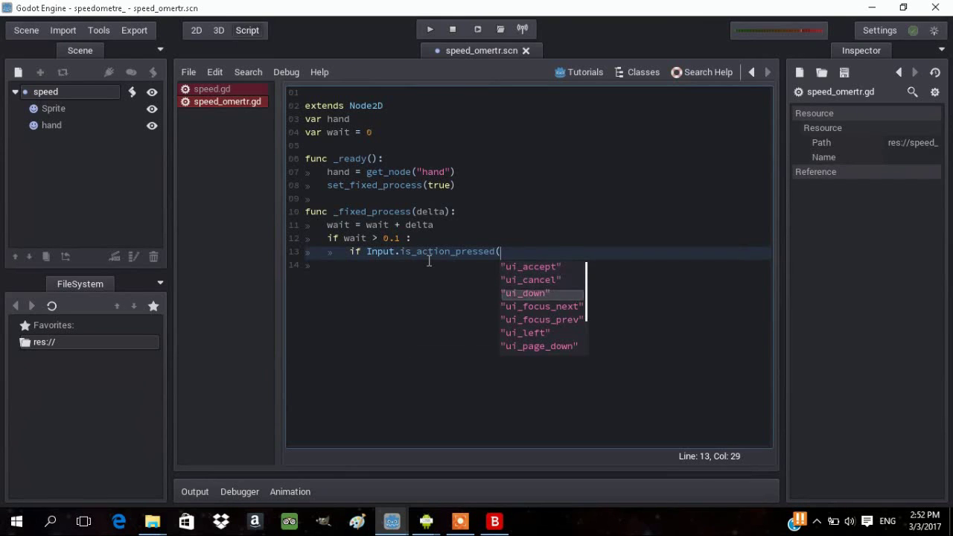
key(Down)
key(Down)
key(Down)
key(Down)
key(Down)
key(Return)
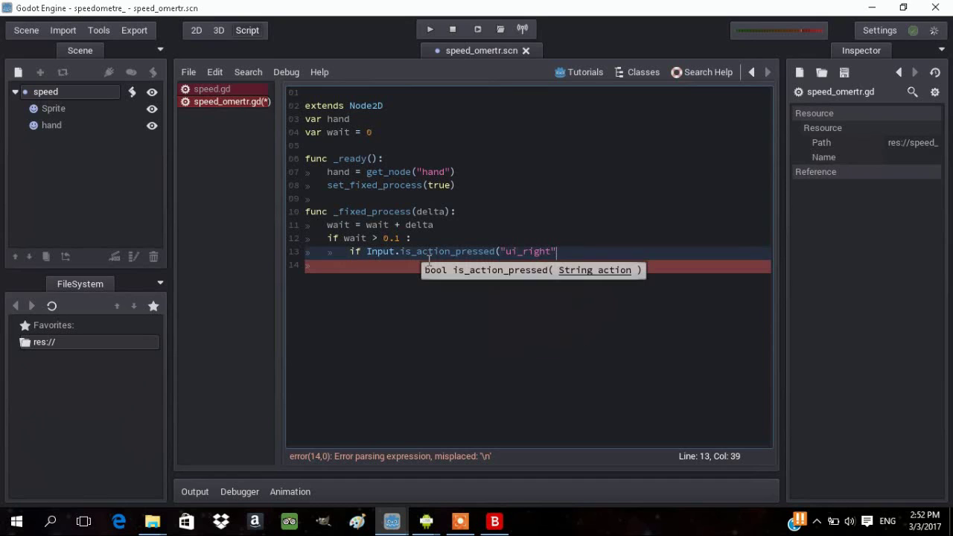
text() )
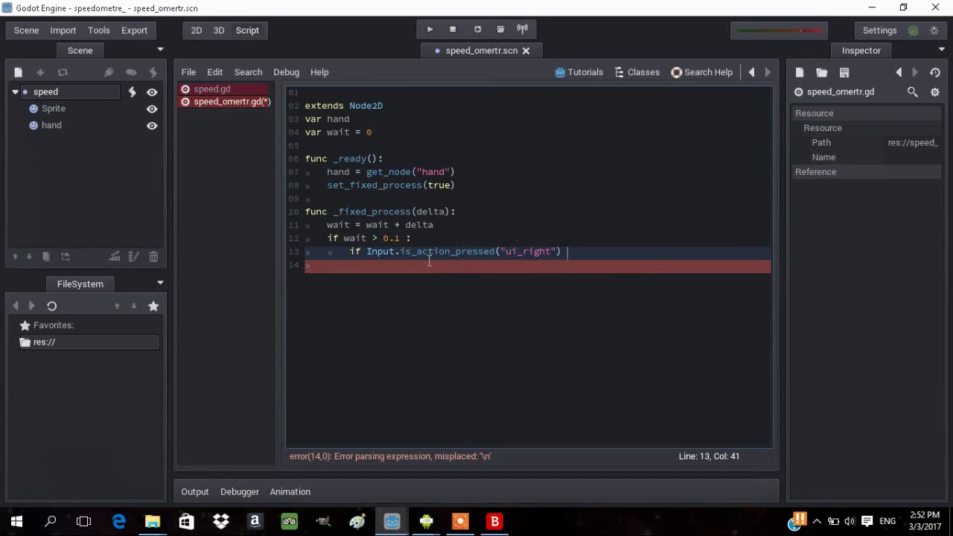
text(:)
key(Return)
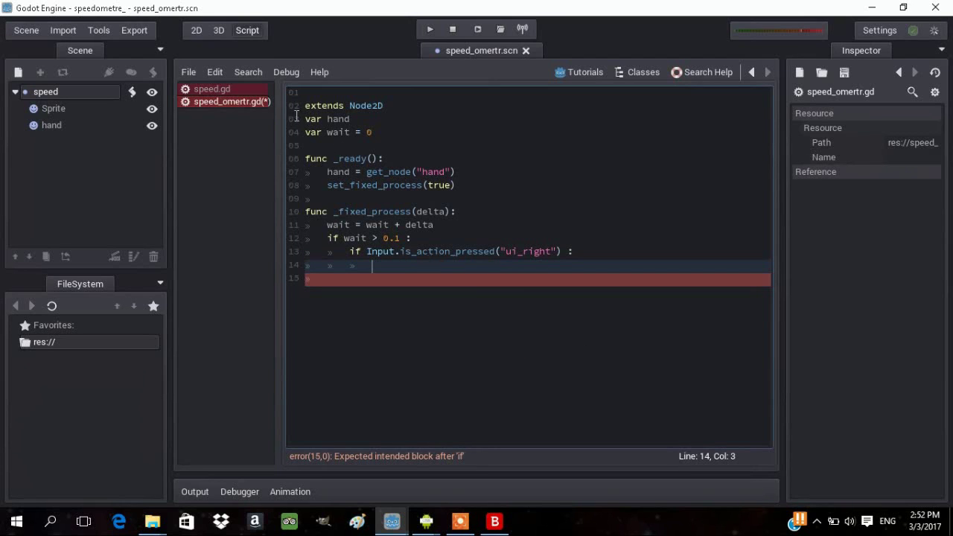
- Add a var speed declaration below var wait
click(388, 132)
key(Return)
text(var )
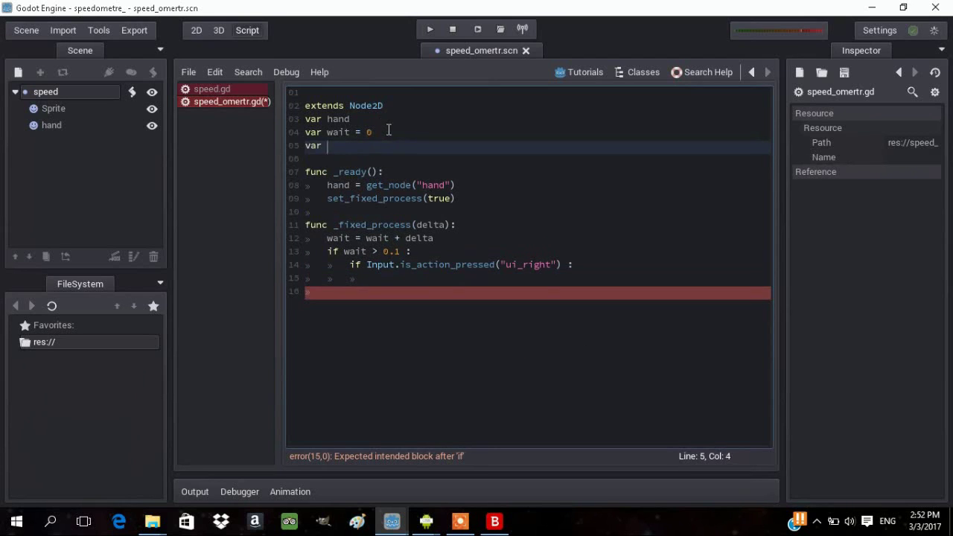
text(spee)
text(d)
- Under the ui_right check, add speed = speed + delta
click(391, 281)
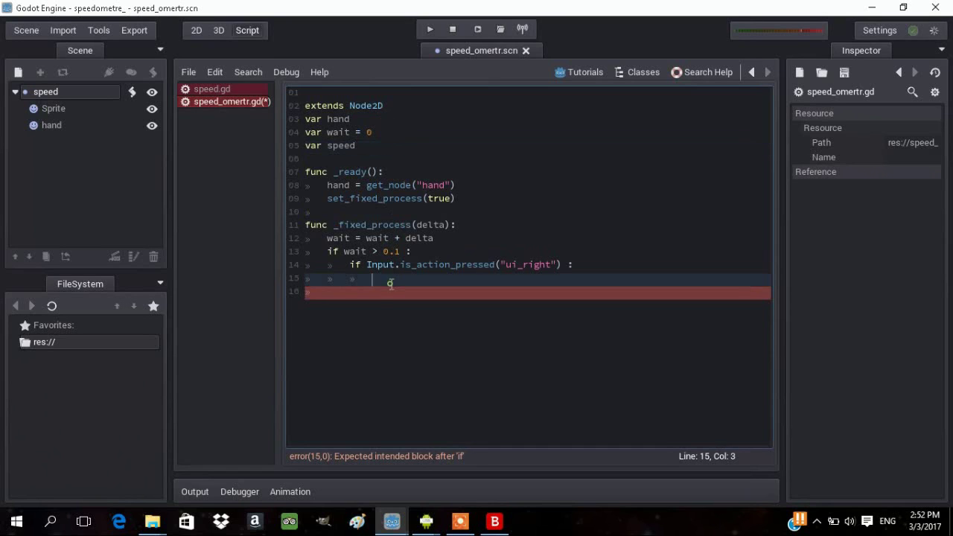
text(speed )
text(= s)
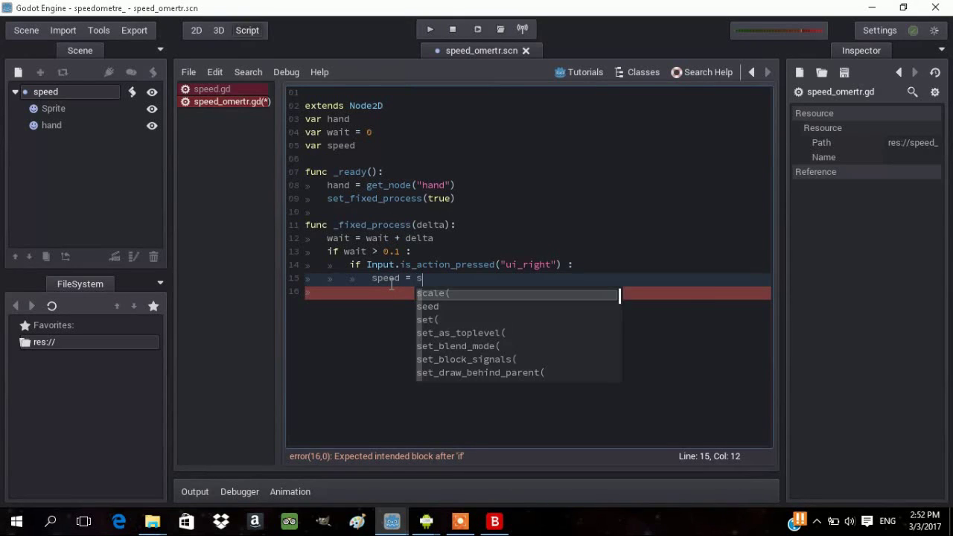
text(cale)
key(BackSpace)
key(BackSpace)
key(BackSpace)
key(BackSpace)
text(pe)
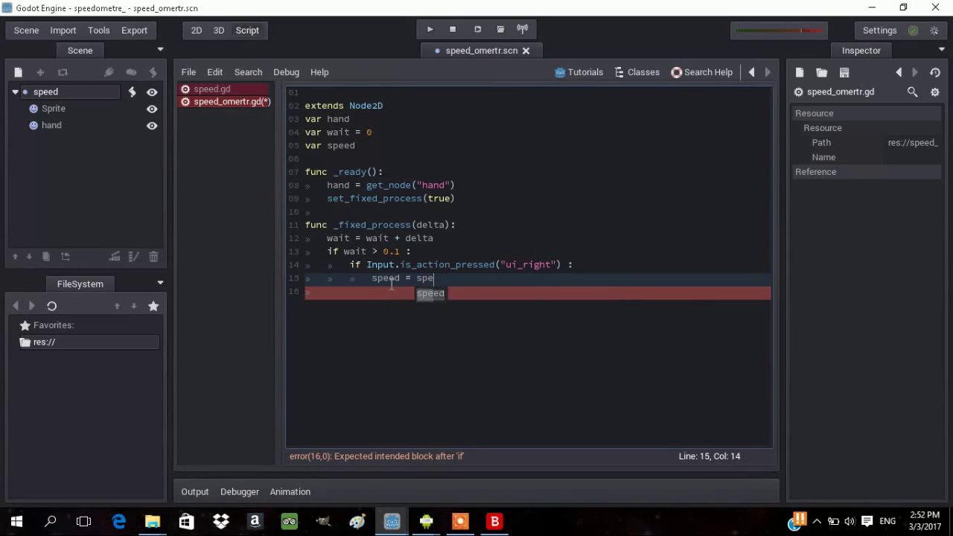
text(ed + de)
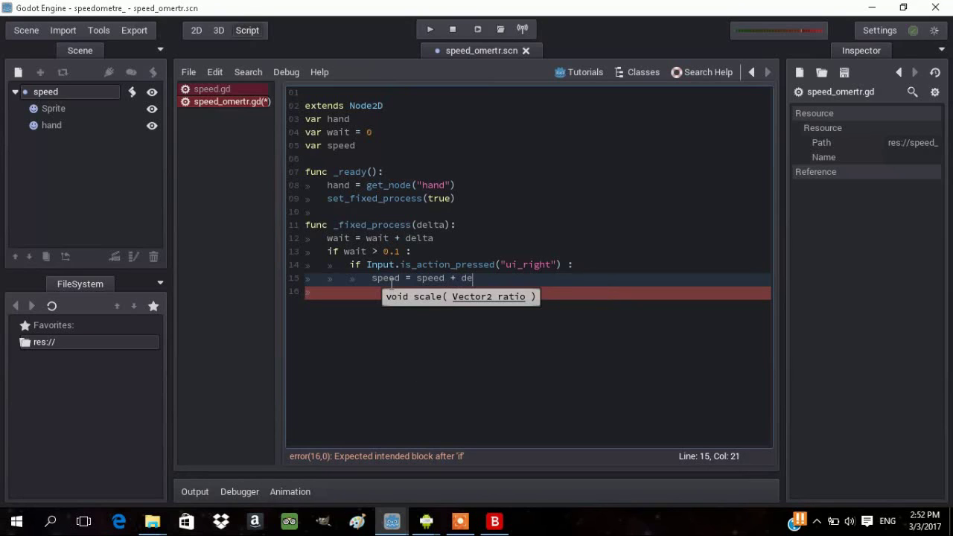
key(Down)
key(Down)
key(Down)
key(Return)
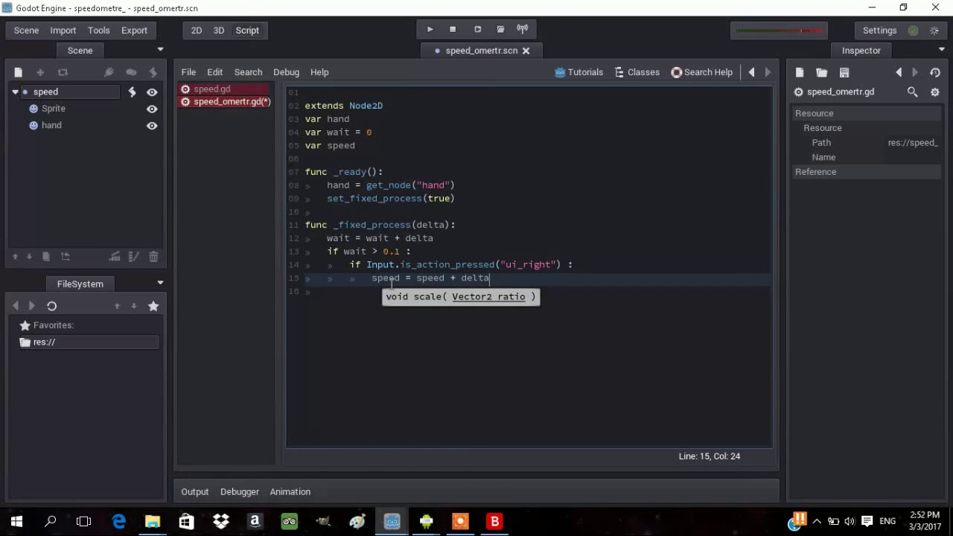
key(Return)
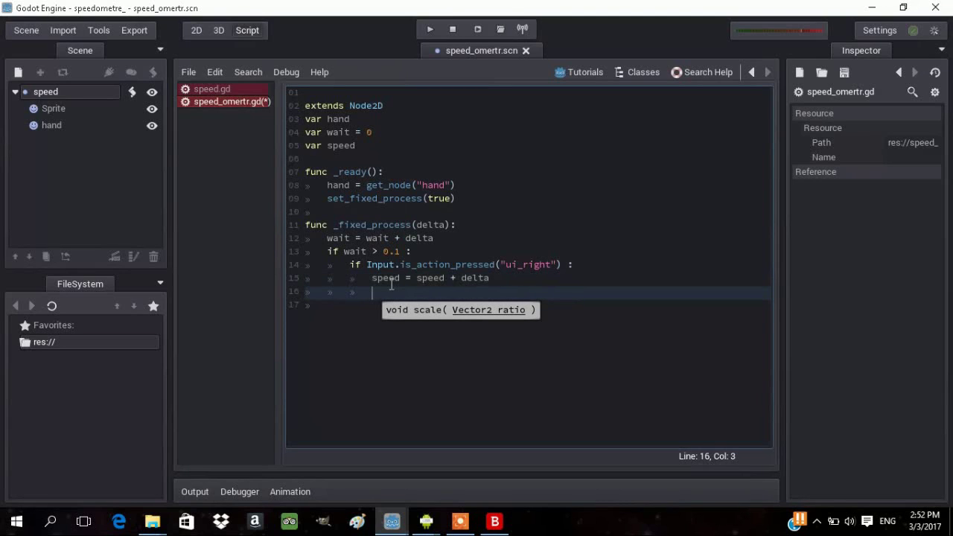
- Add hand.set_rot(speed) and wait = 0 below the speed update
text(ha)
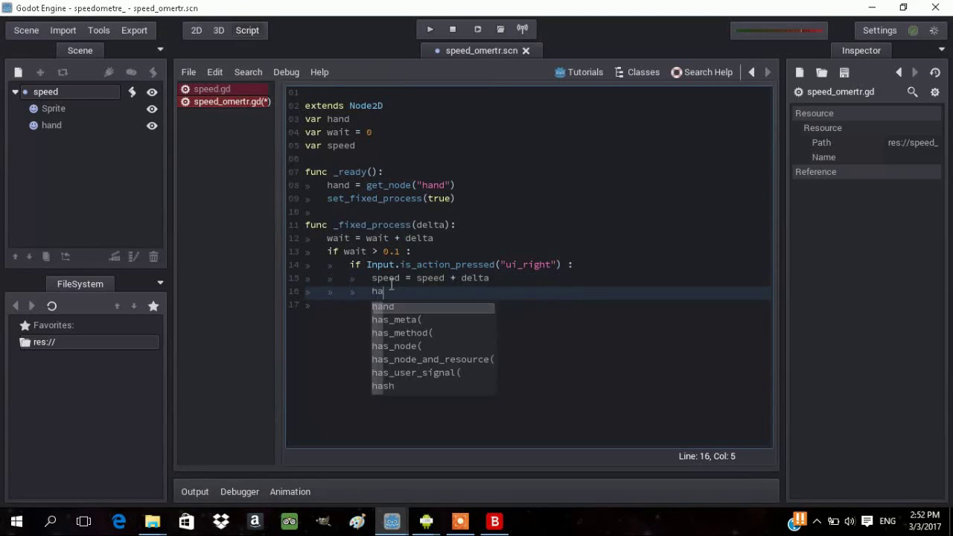
text(nd)
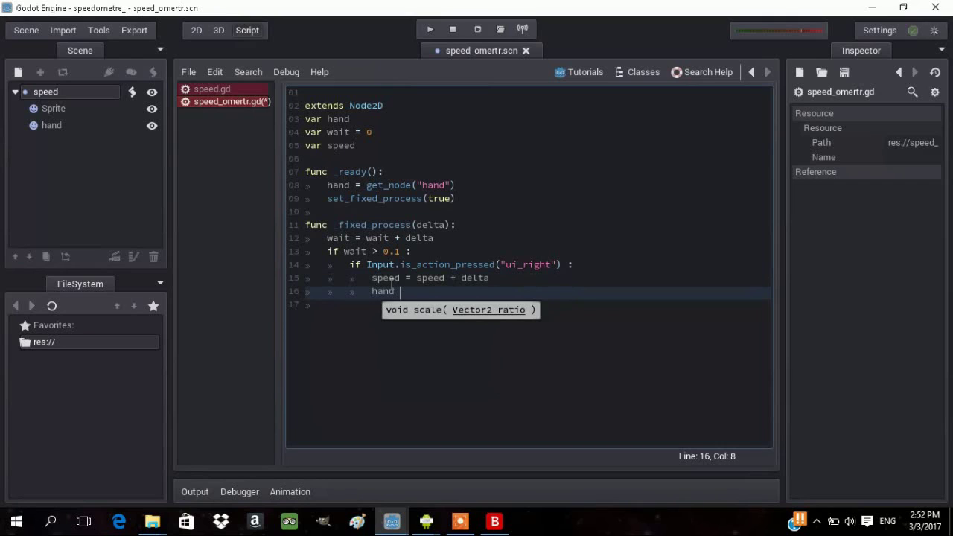
key(BackSpace)
text(.s)
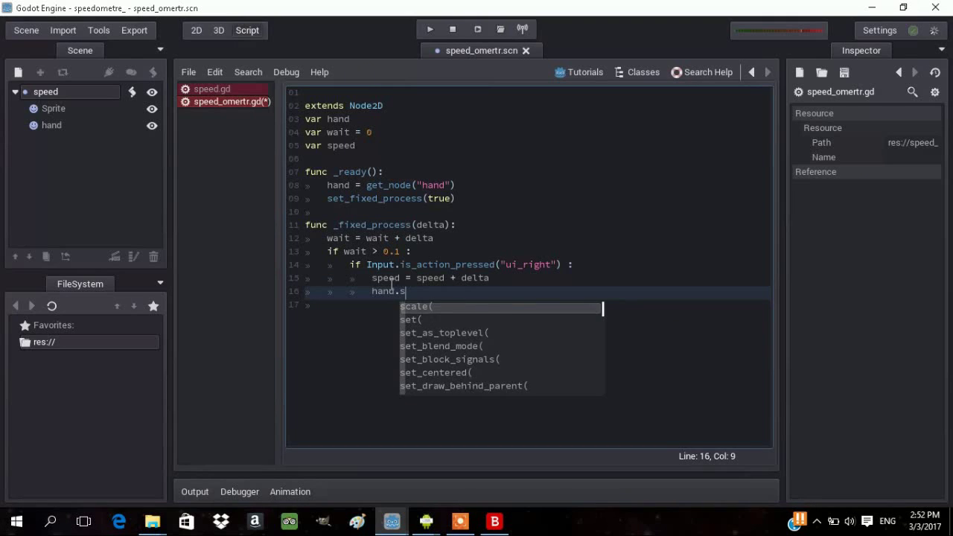
text(et)
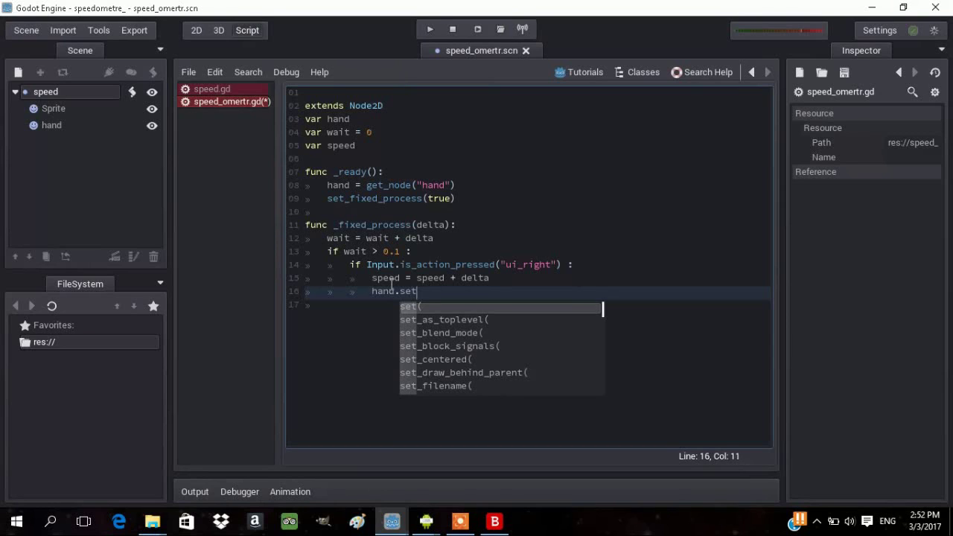
text(_r)
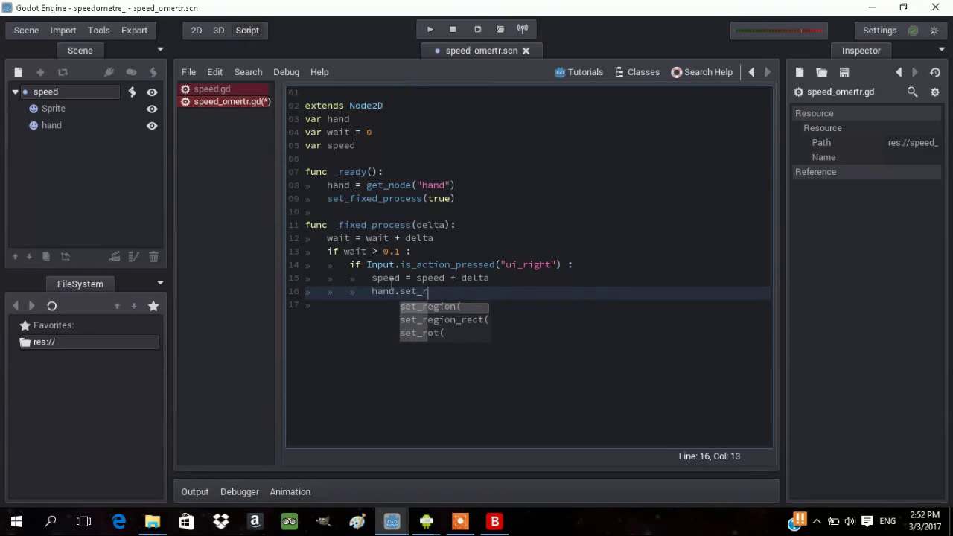
key(Down)
key(Down)
key(Return)
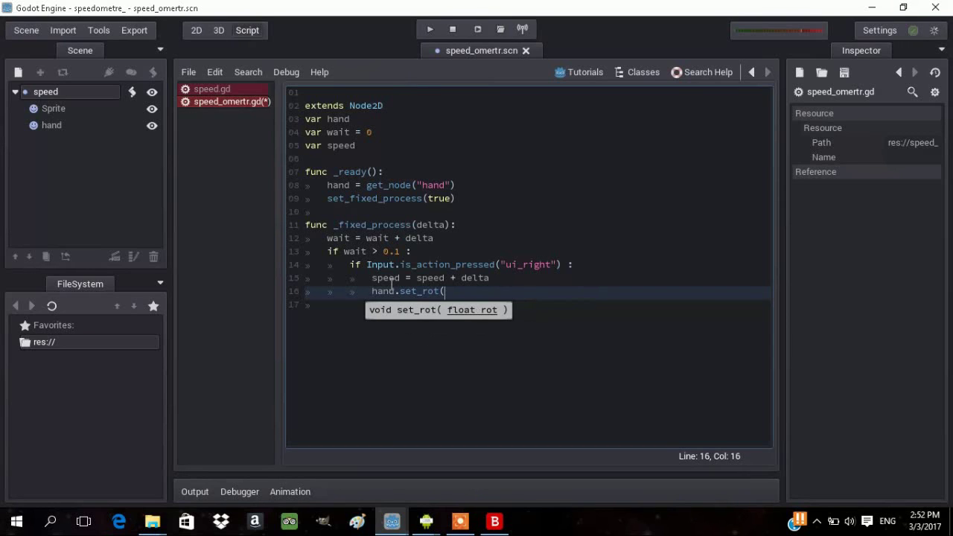
text(speed)
text())
key(Return)
text(w)
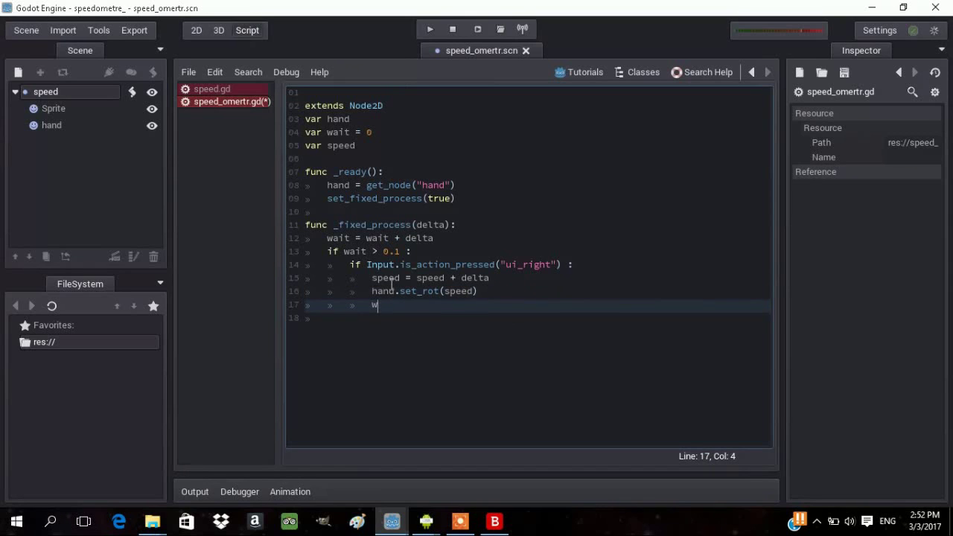
text(ait)
text( = 0)
- Fix the Nil operand error by changing the declaration to var speed = 0, then rerun
click(477, 29)
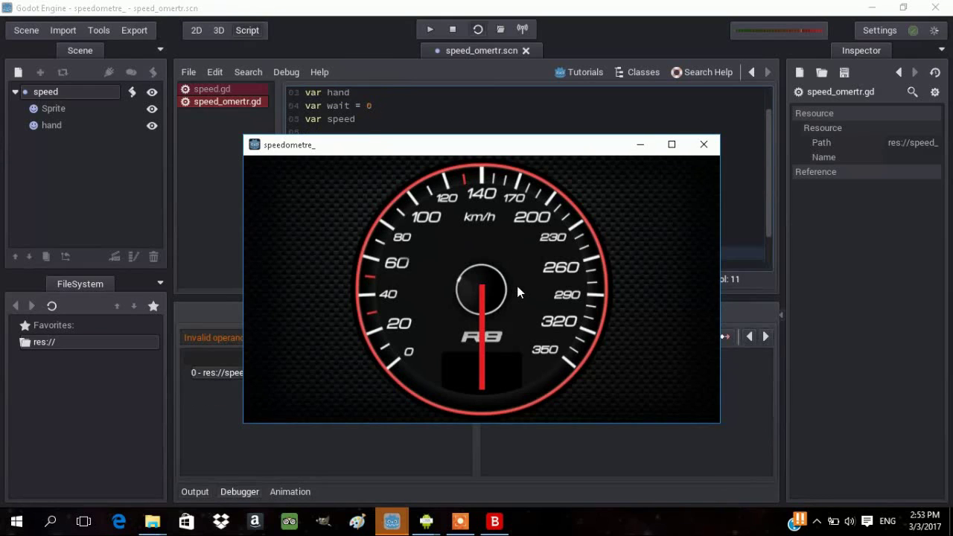
click(218, 260)
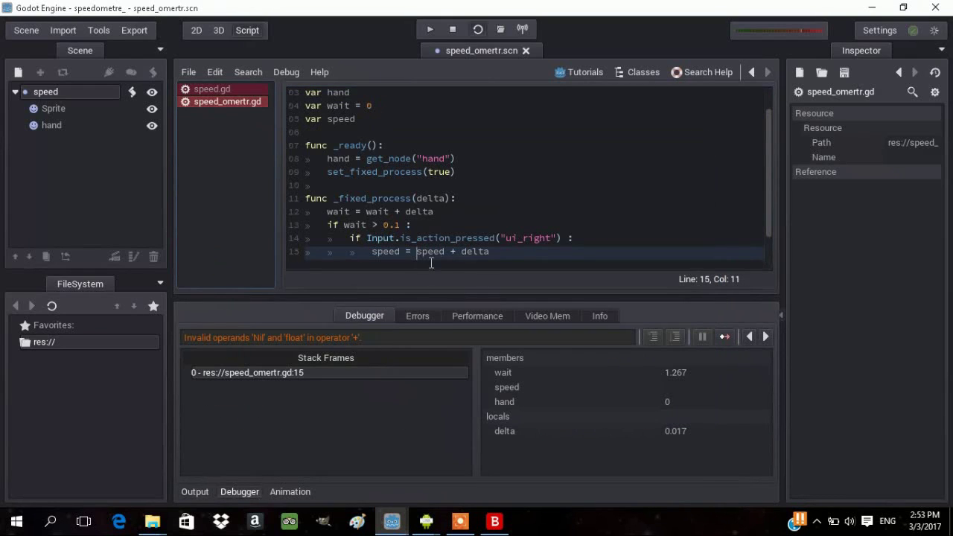
click(377, 120)
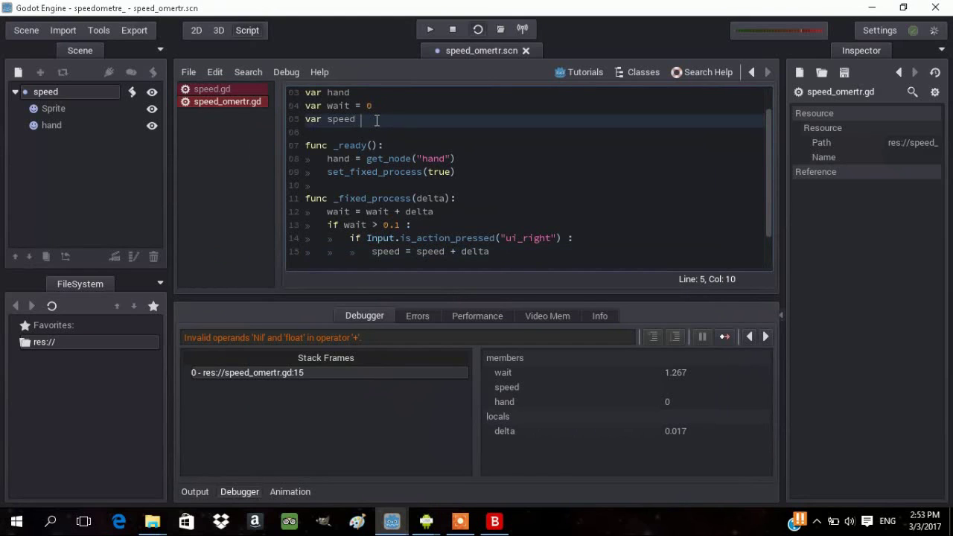
text(= 0)
click(478, 29)
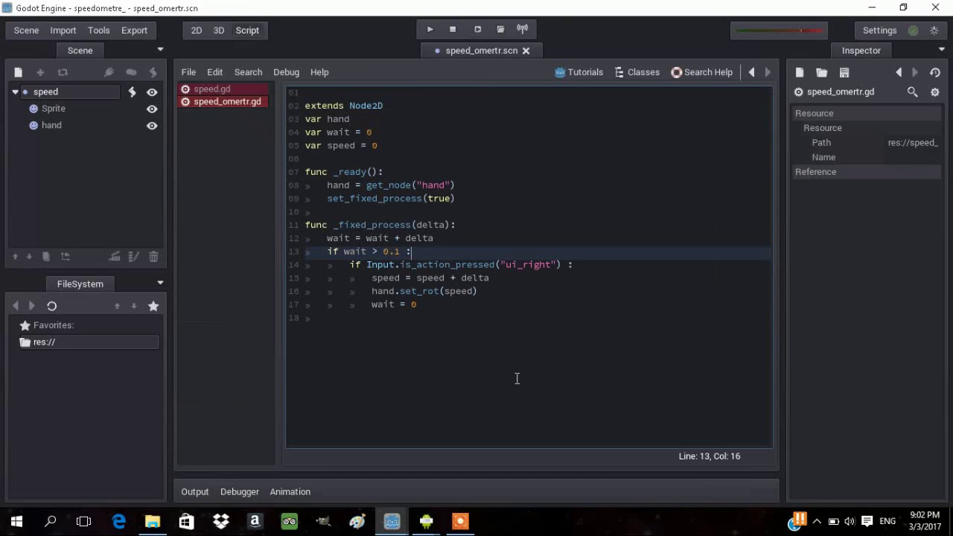
- Change set_rot to -speed and the wait threshold to 0.01, then run the scene
click(445, 292)
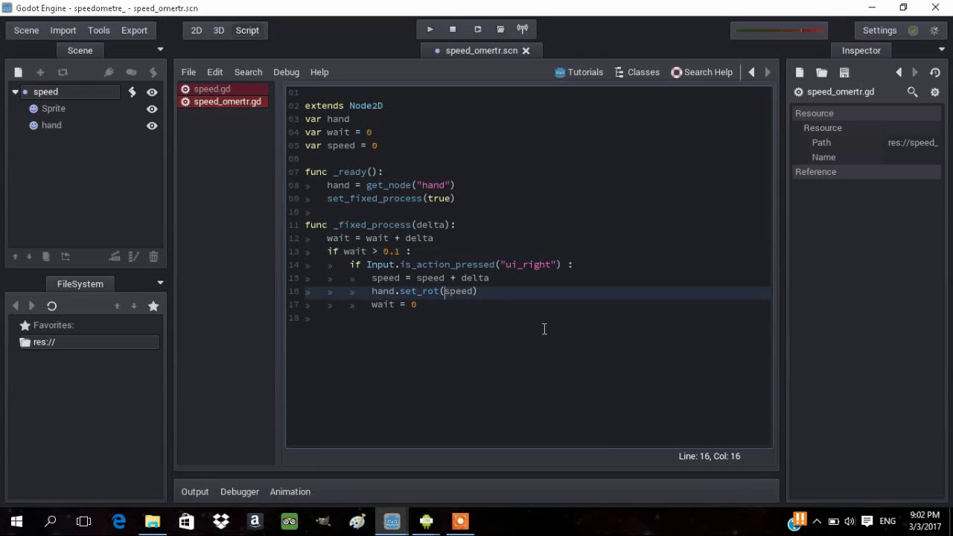
text(-)
click(395, 252)
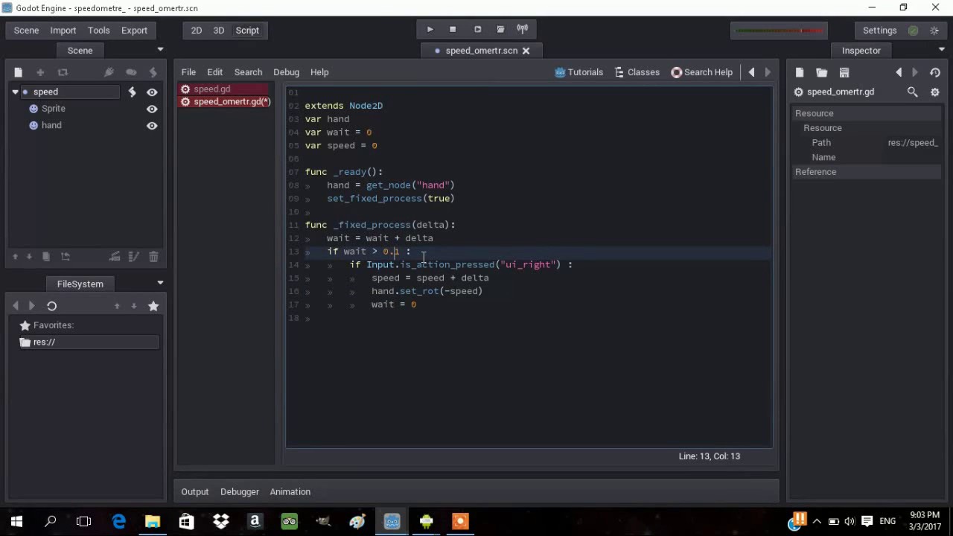
text(0)
click(479, 29)
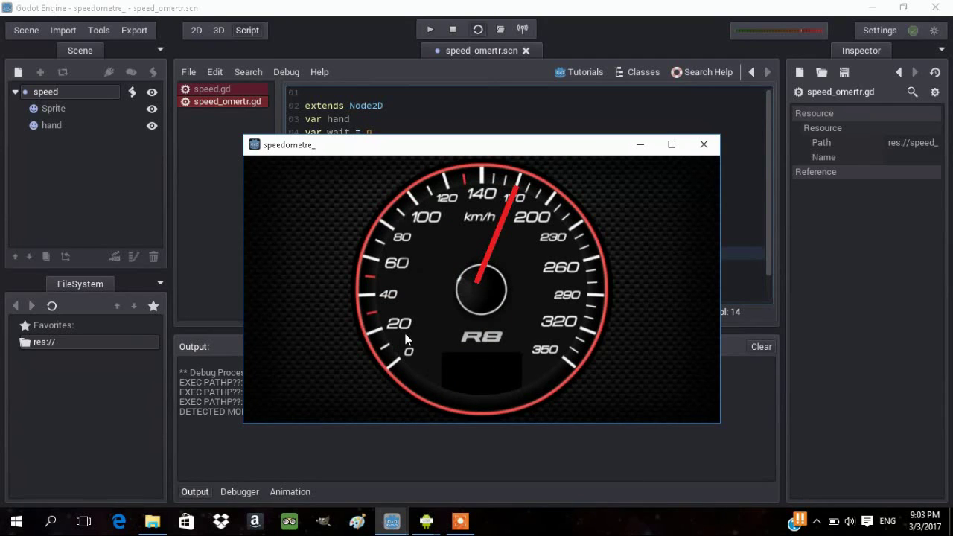
- Change the starting speed on line 5 to 90 and test-run the scene
click(704, 145)
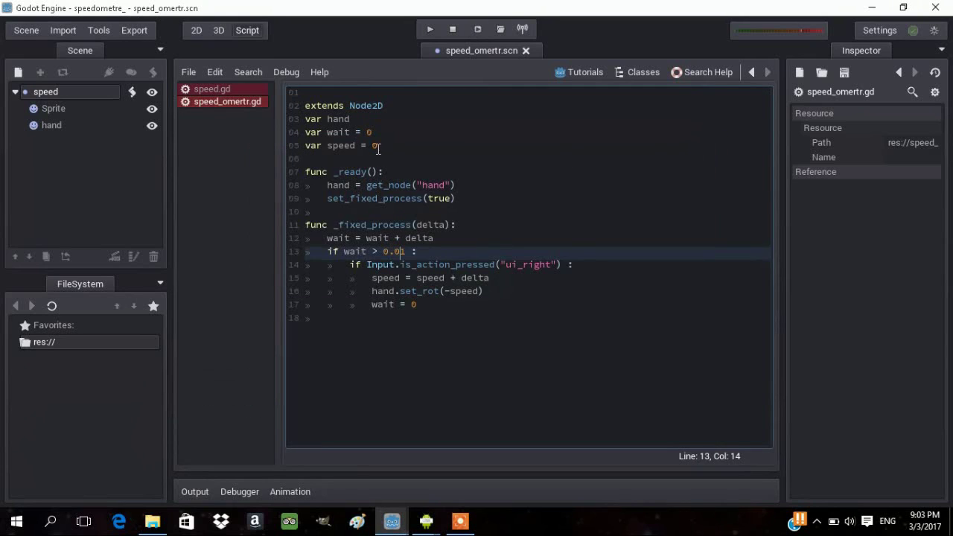
click(378, 147)
key(BackSpace)
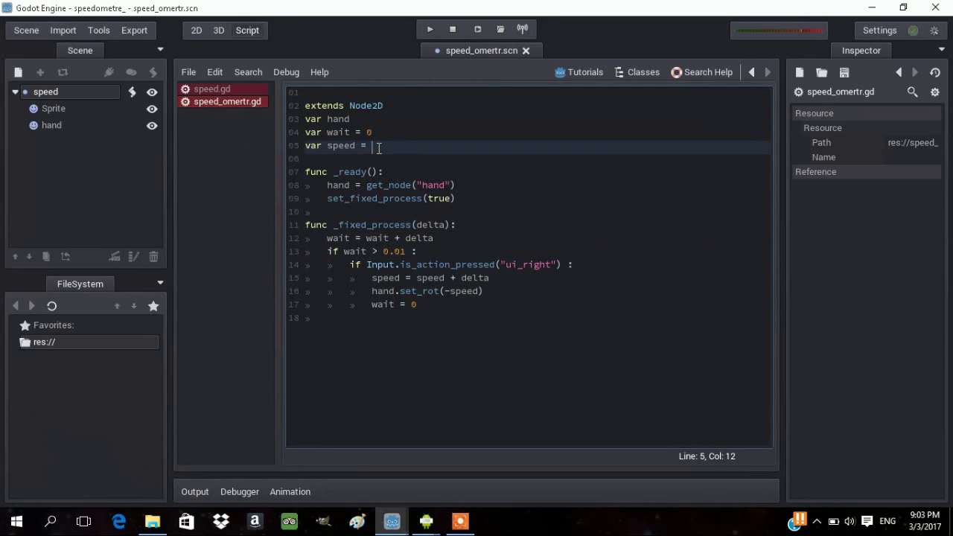
text(90)
click(479, 28)
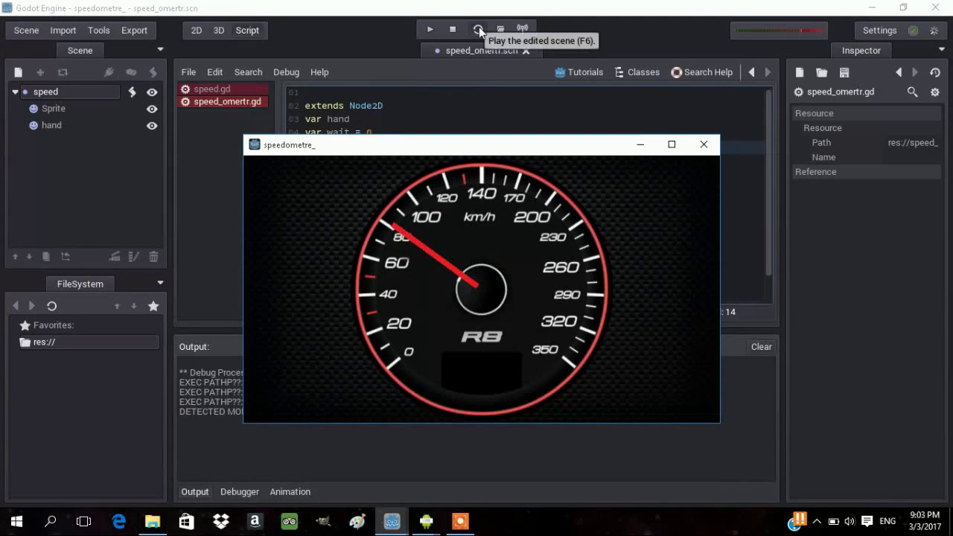
- Lower the starting speed to 70, test-run again and close the game
click(703, 146)
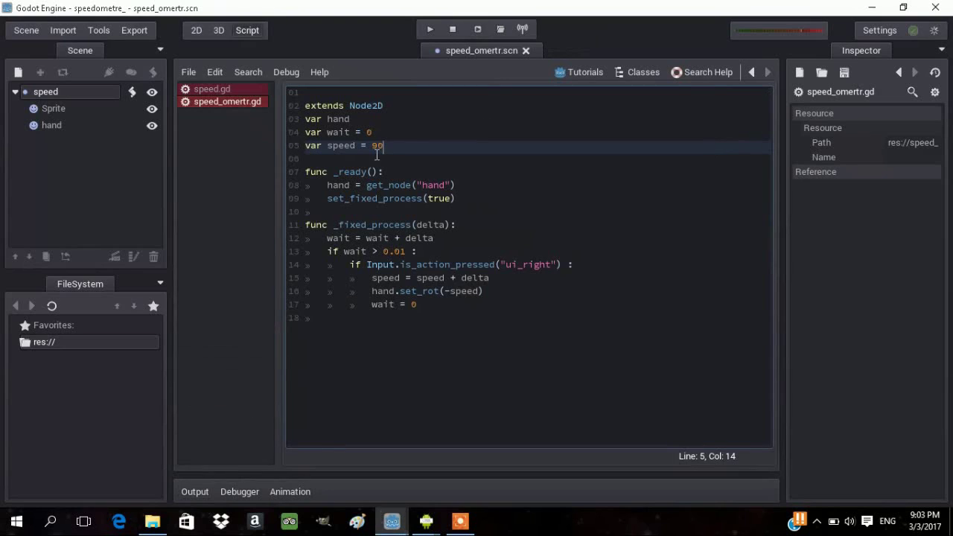
key(BackSpace)
key(BackSpace)
text(70)
click(472, 33)
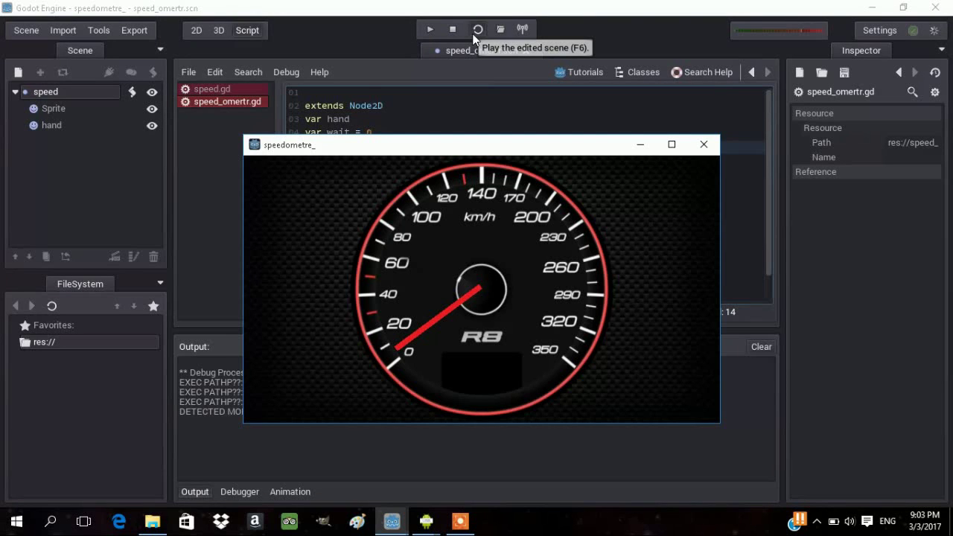
click(704, 144)
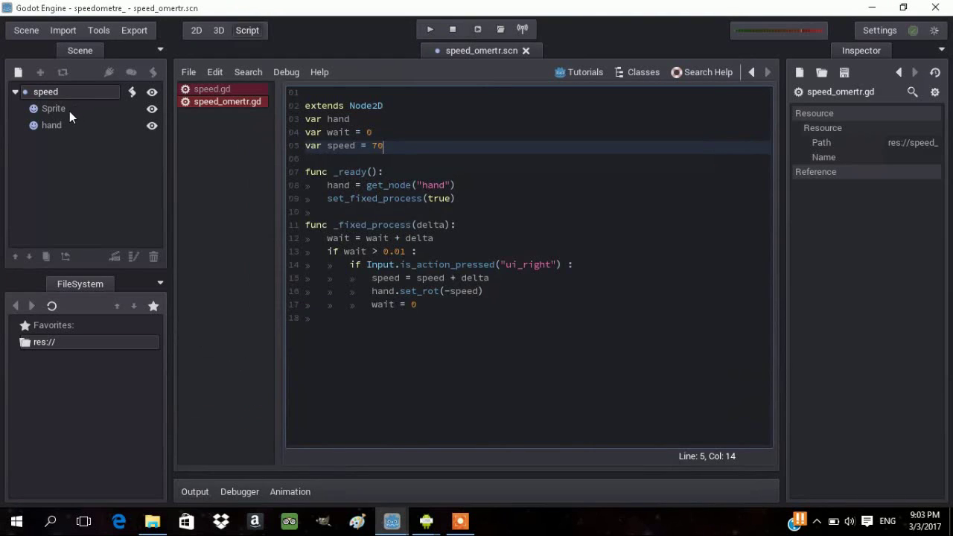
- Set the hand node's Transform rotation to 70 and test-run the scene
click(72, 124)
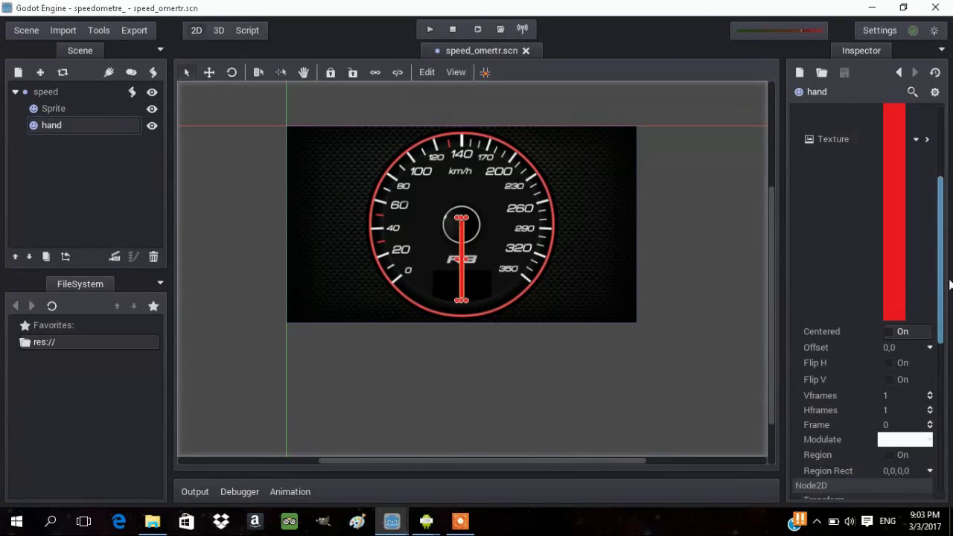
scroll(913, 288, down, 4)
scroll(913, 288, up, 1)
click(909, 282)
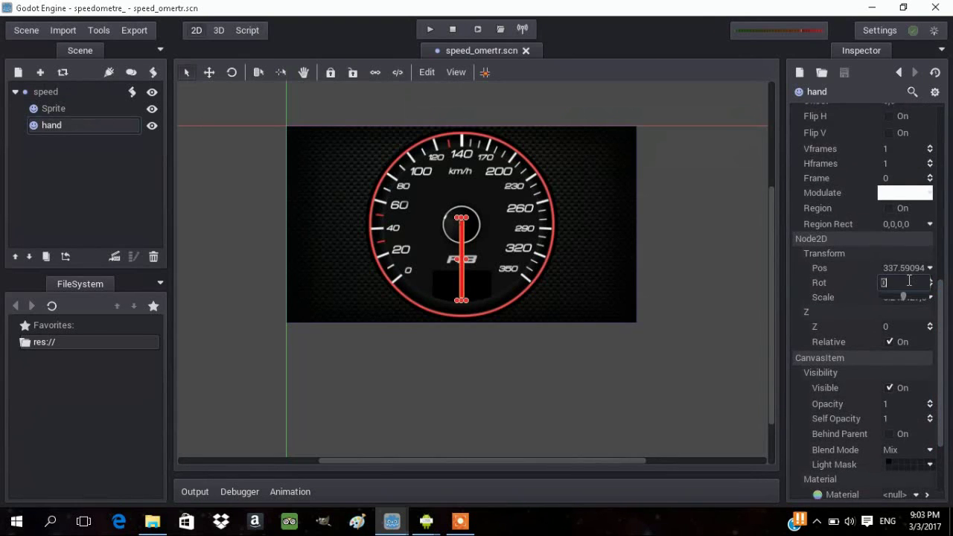
text(70)
click(477, 29)
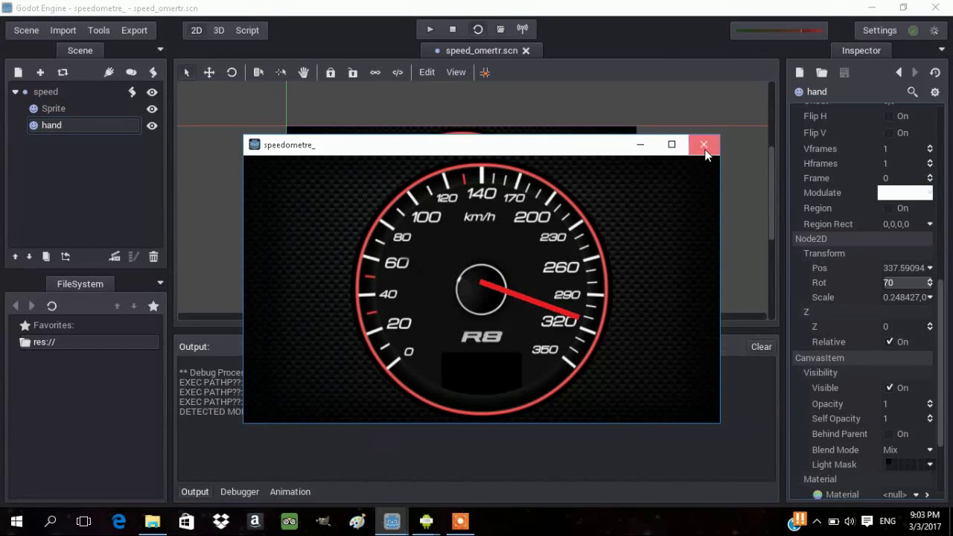
- Change the hand's rotation to -70, test-run, and go back to line 17 of the script
click(704, 144)
click(923, 284)
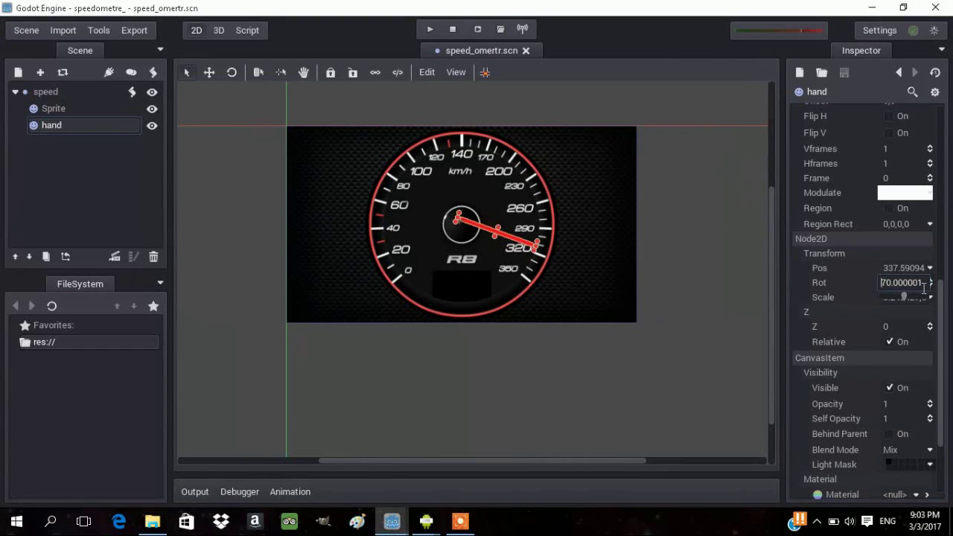
text(-)
key(Return)
click(480, 29)
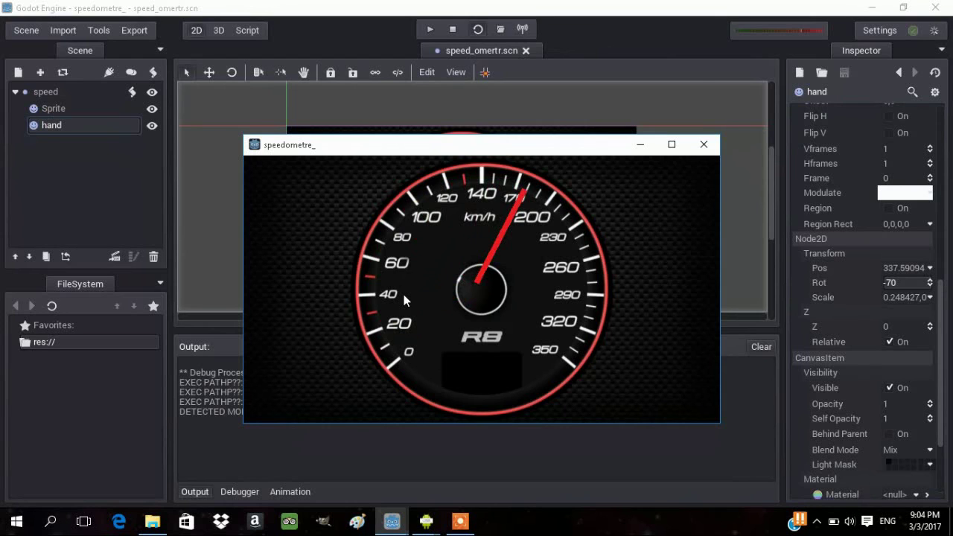
click(704, 144)
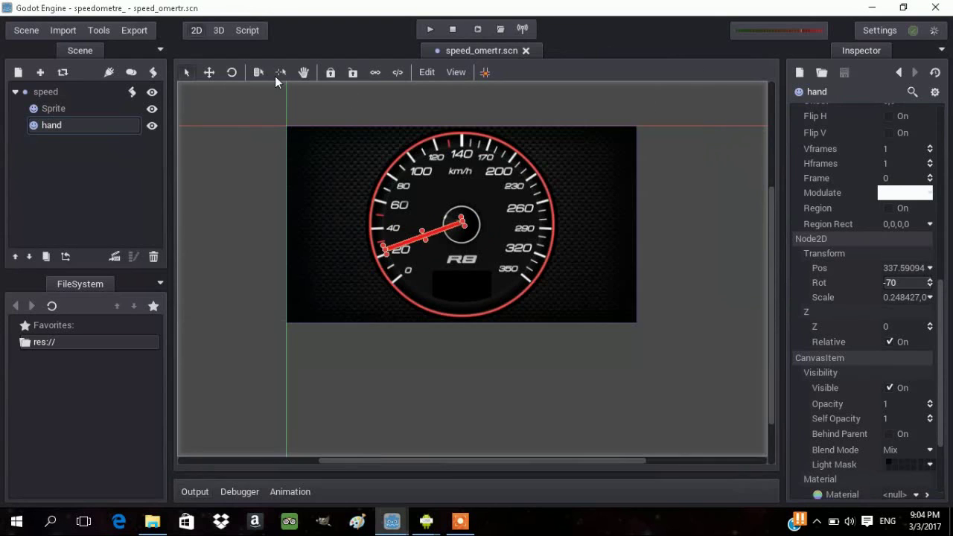
click(248, 30)
click(436, 307)
- Add an else: branch whose first line is speed = speed - delta
click(436, 313)
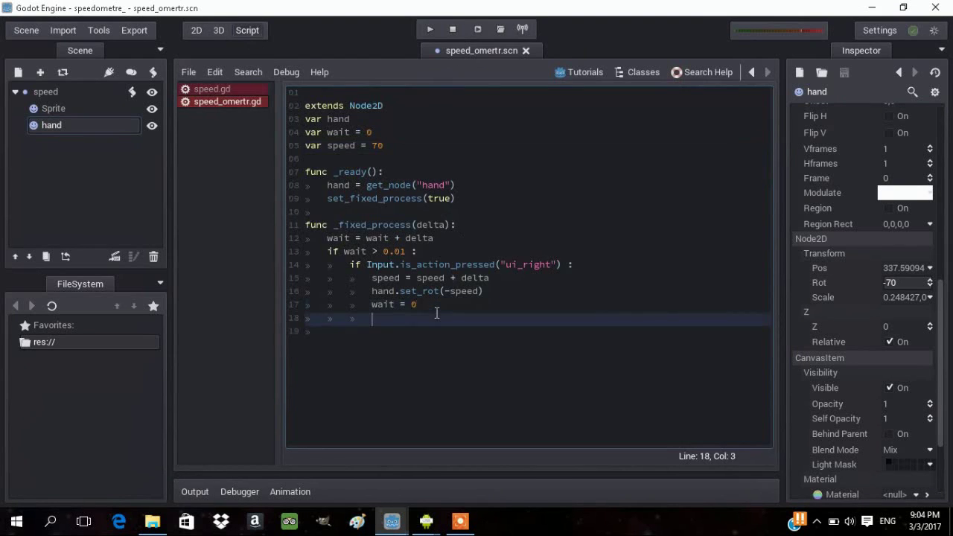
key(BackSpace)
text(els)
text(e )
text(:)
key(Return)
text(sp)
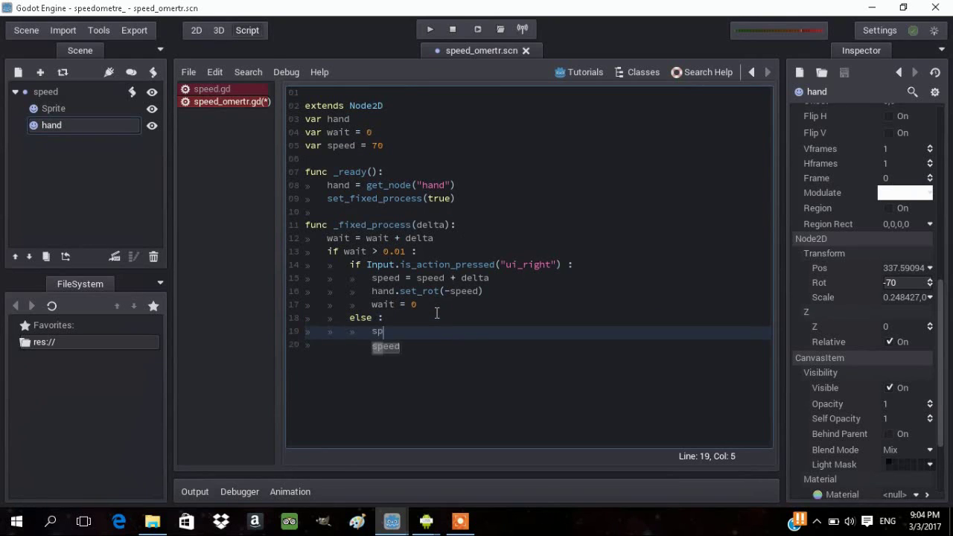
text(eed =)
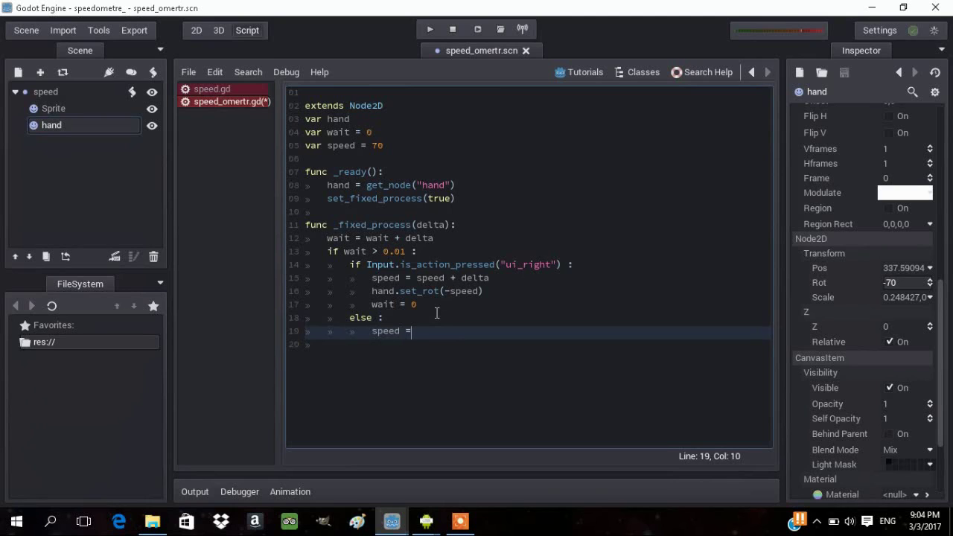
text( sp)
key(Return)
text(- )
text(delta)
key(Return)
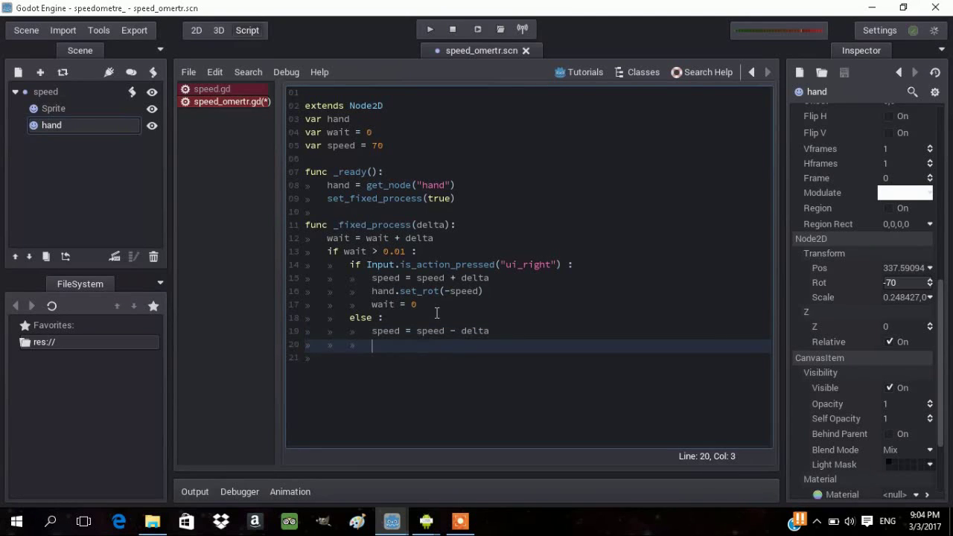
- Add hand.set_rot(-speed) and wait = 0 under the else branch
text(hand)
text(.set_)
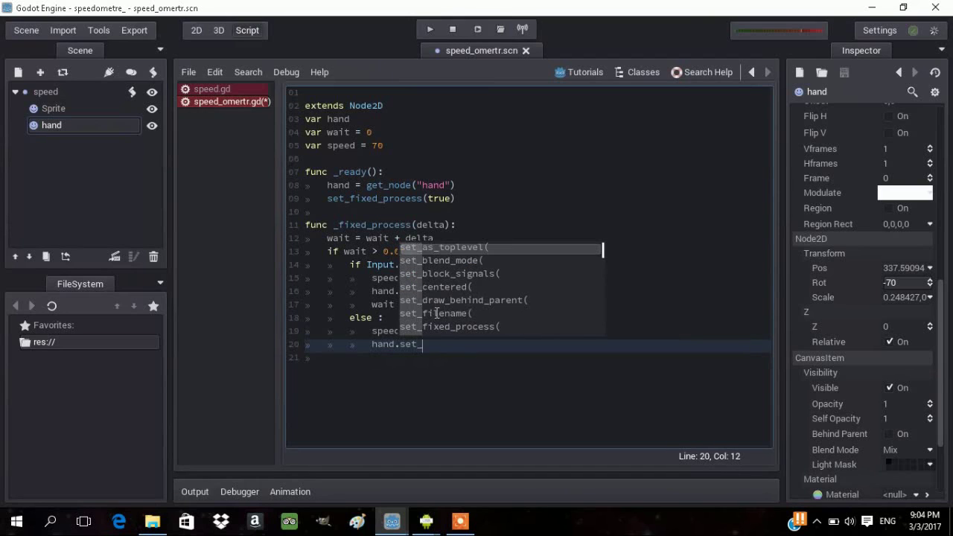
text(r)
key(Down)
key(Down)
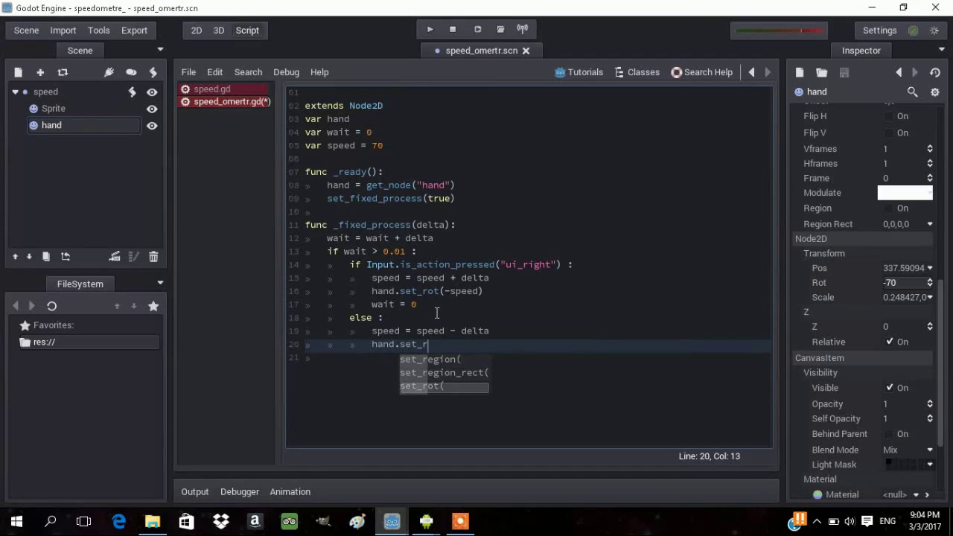
key(Return)
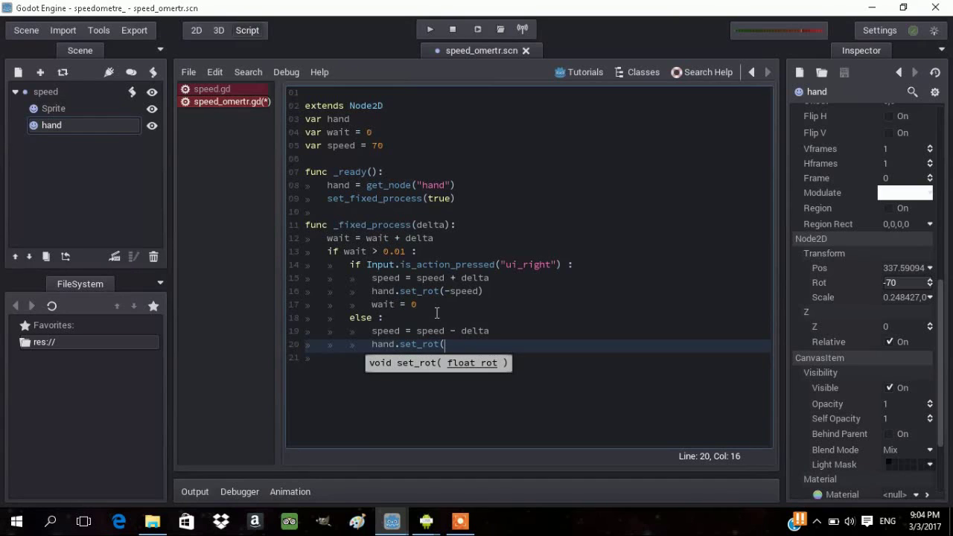
text(-sp)
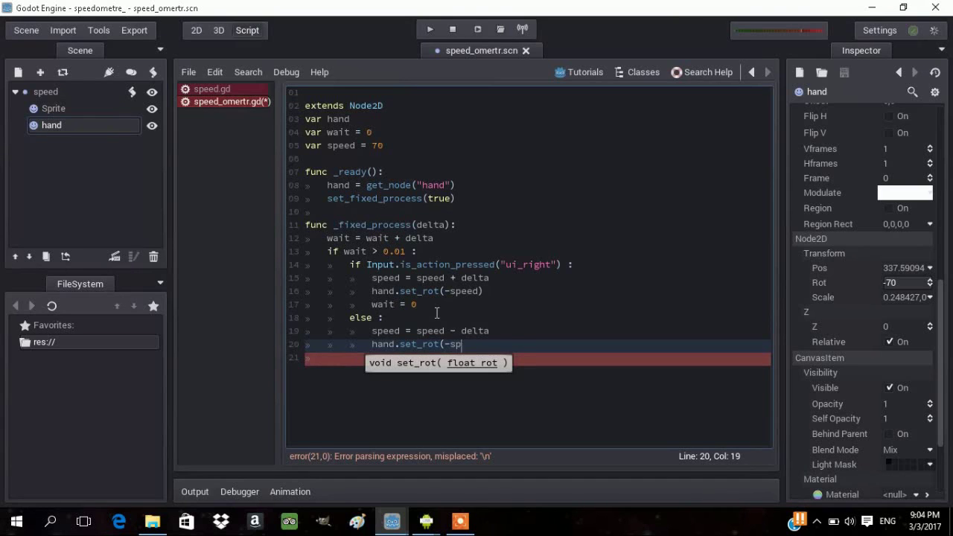
text(eed))
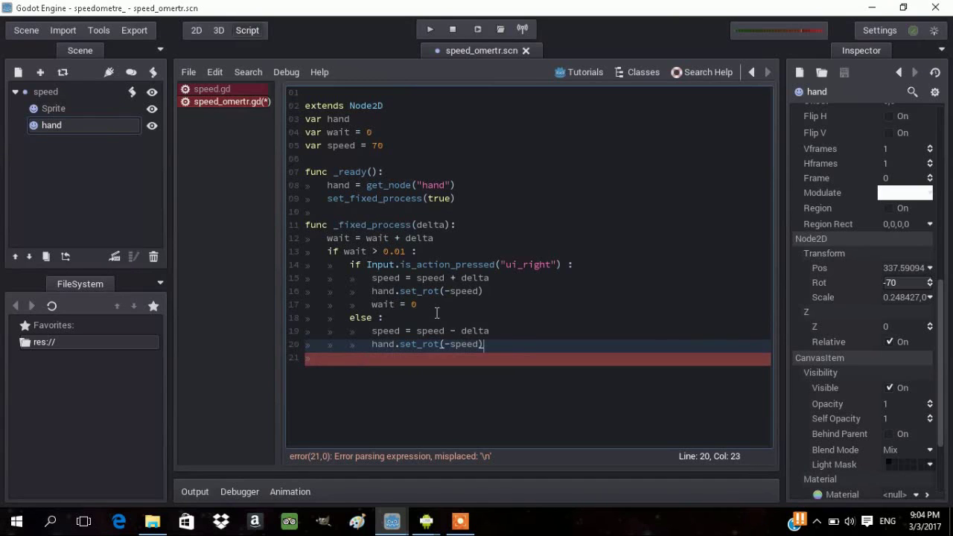
key(Return)
text(wai)
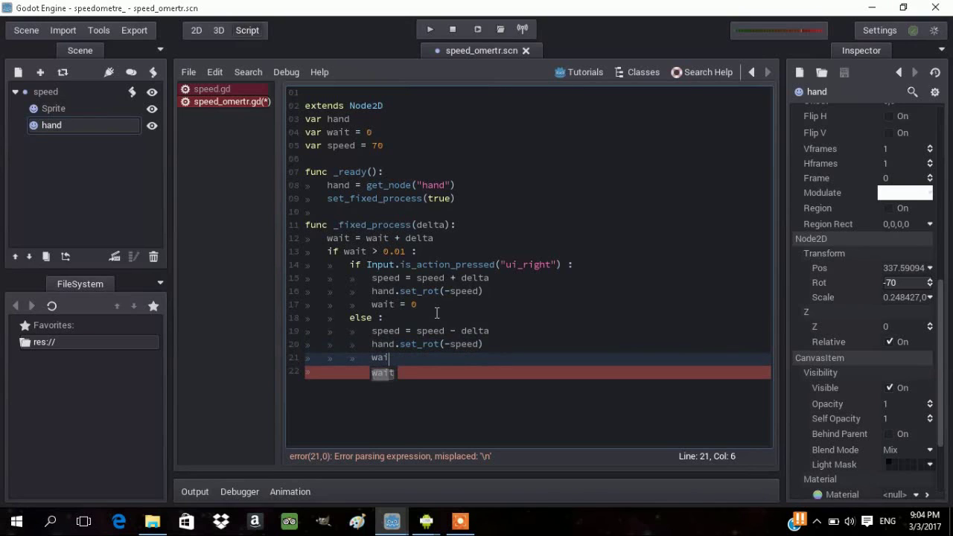
text(t = 0)
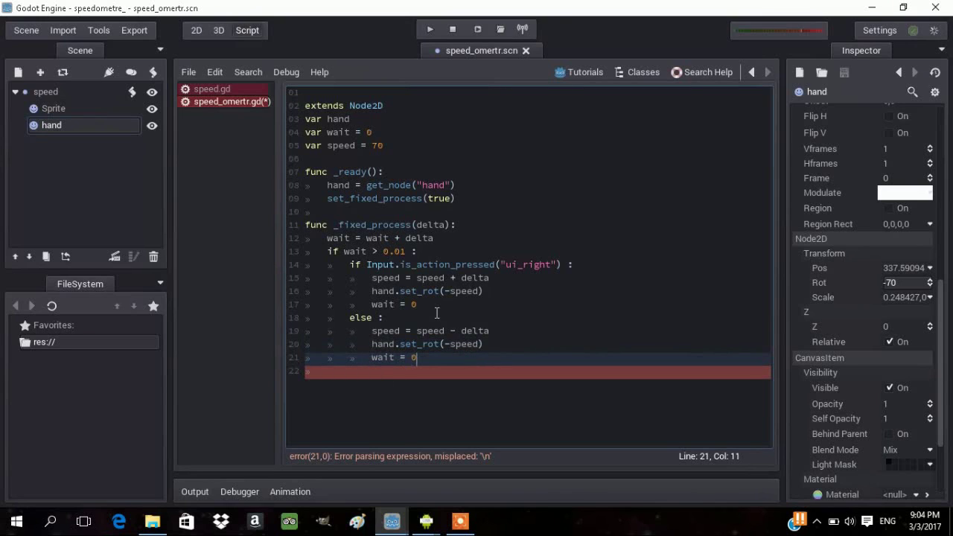
- Save and test-run the scene twice, adding an outdented line after wait = 0 in between
click(475, 30)
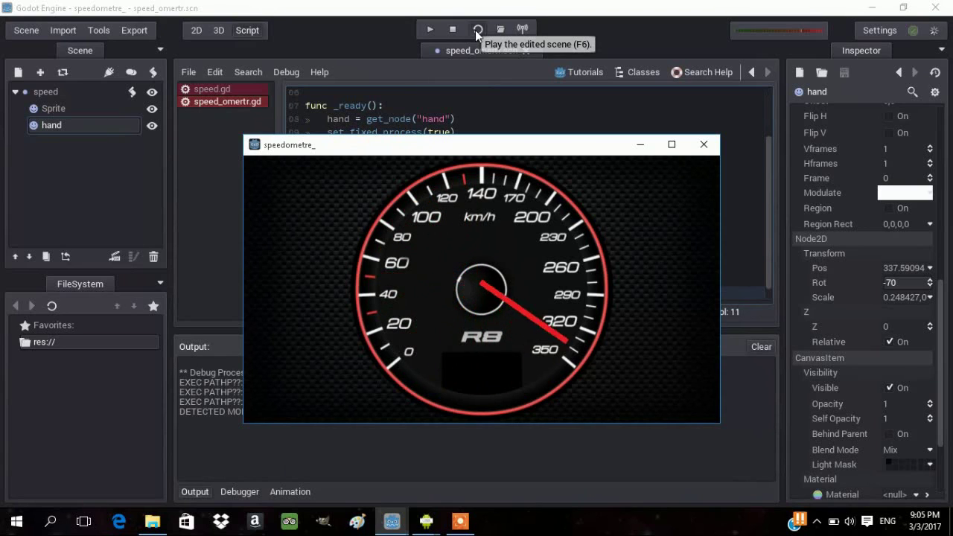
click(707, 151)
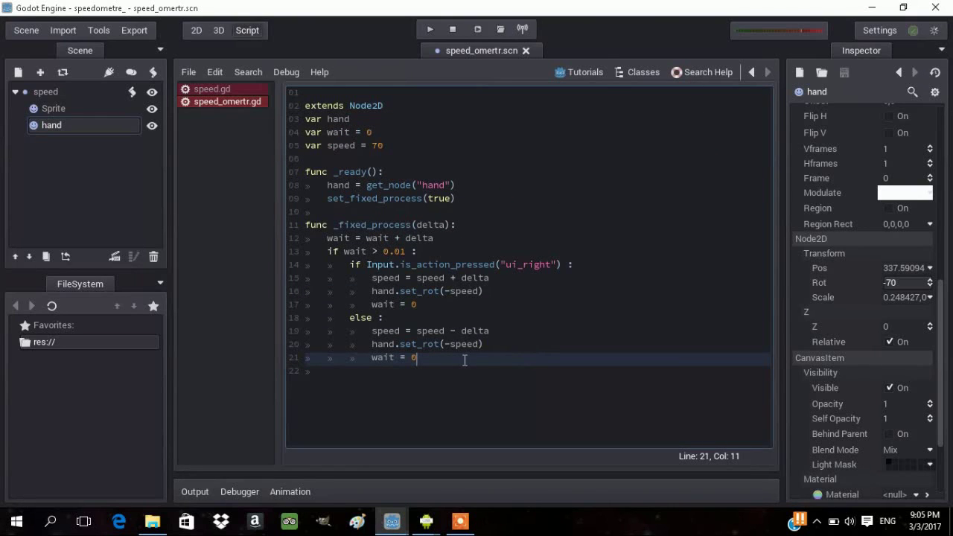
key(Return)
key(BackSpace)
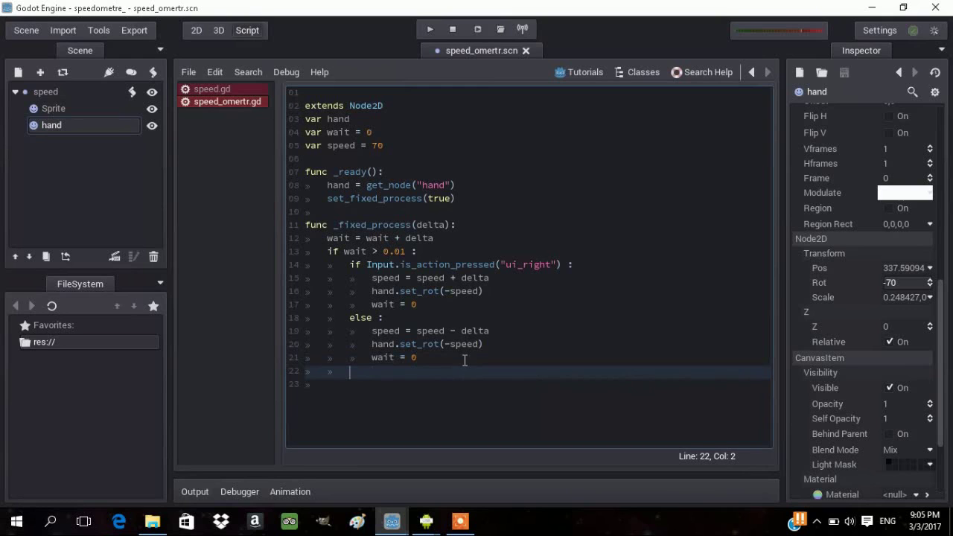
click(473, 33)
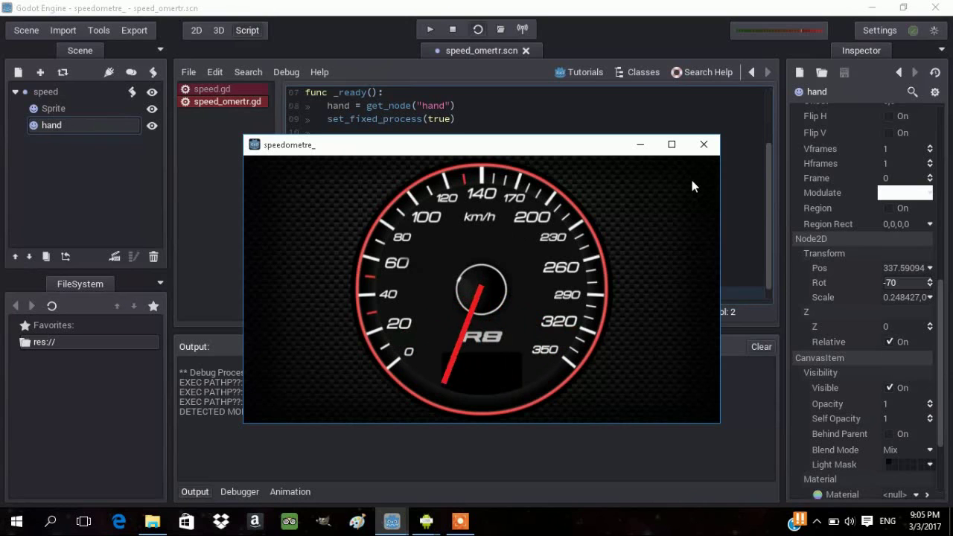
click(704, 144)
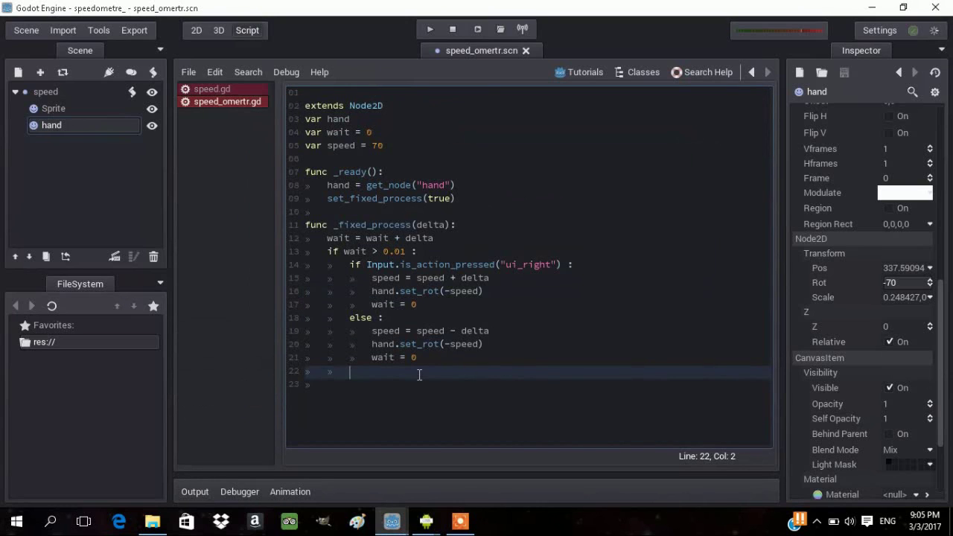
- Add an upper limit: if speed > 93.5, set speed = 93.5
key(BackSpace)
key(Return)
text(if)
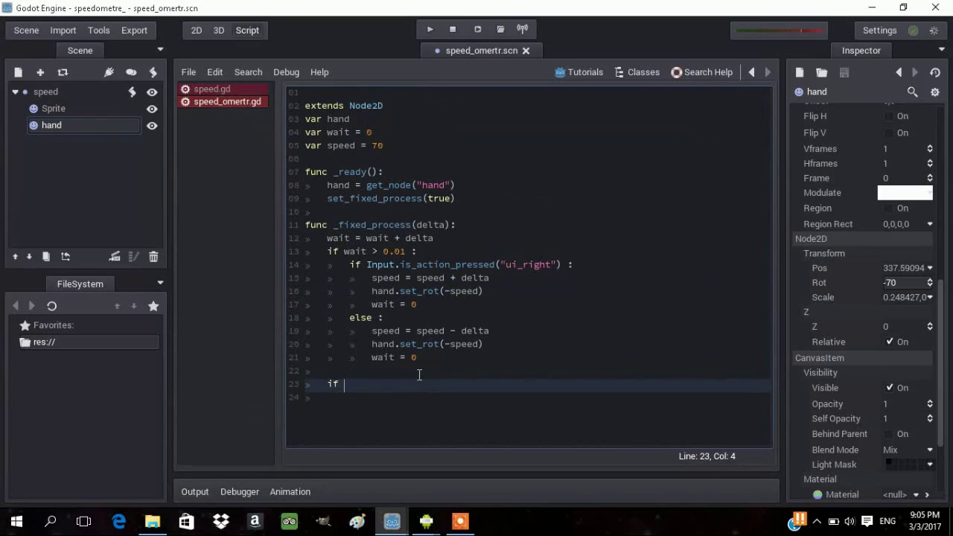
text( speed )
text(> )
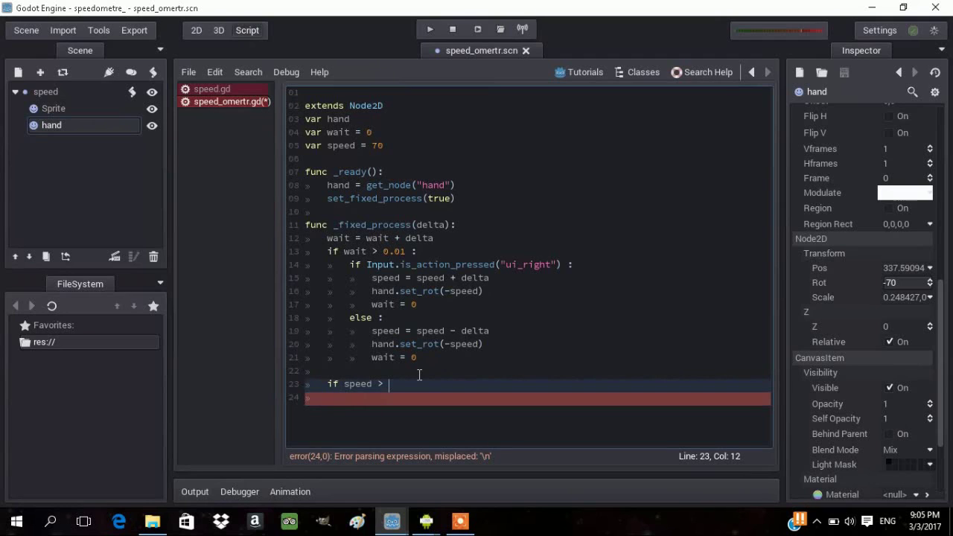
text(93)
text(.5 )
text(:)
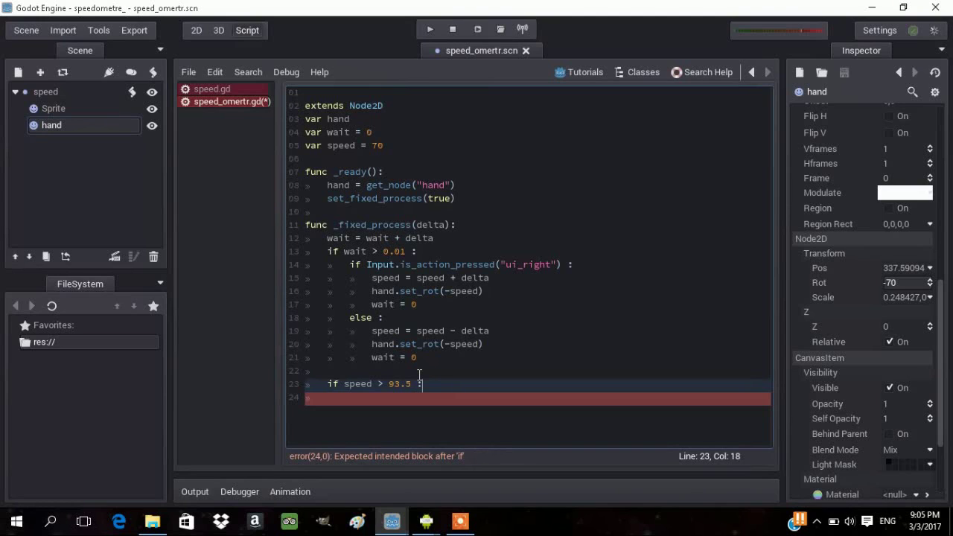
key(Return)
text(sp)
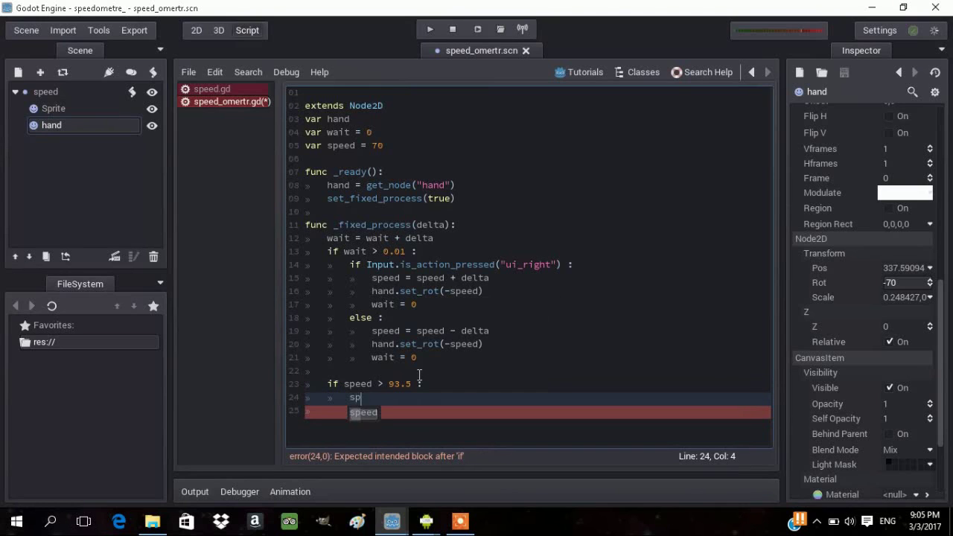
text(eed )
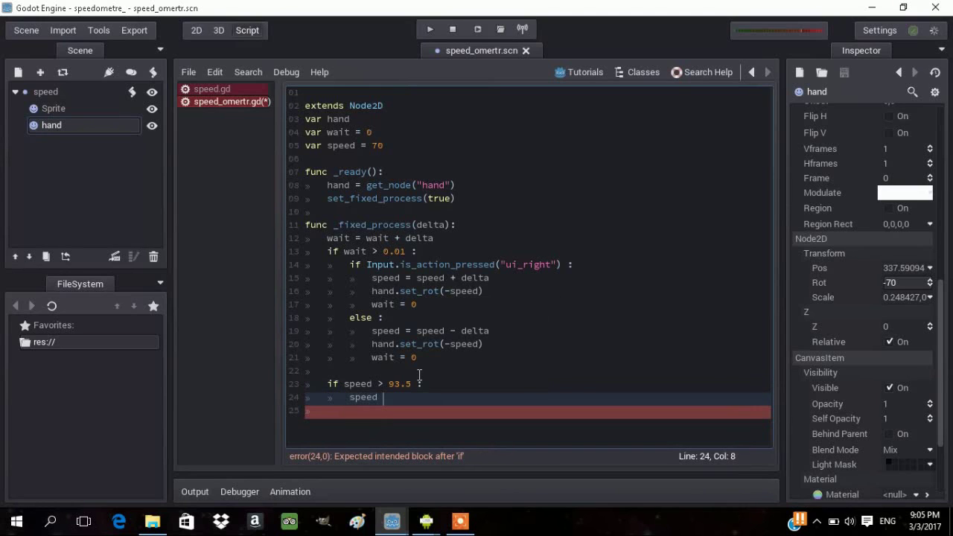
text(= )
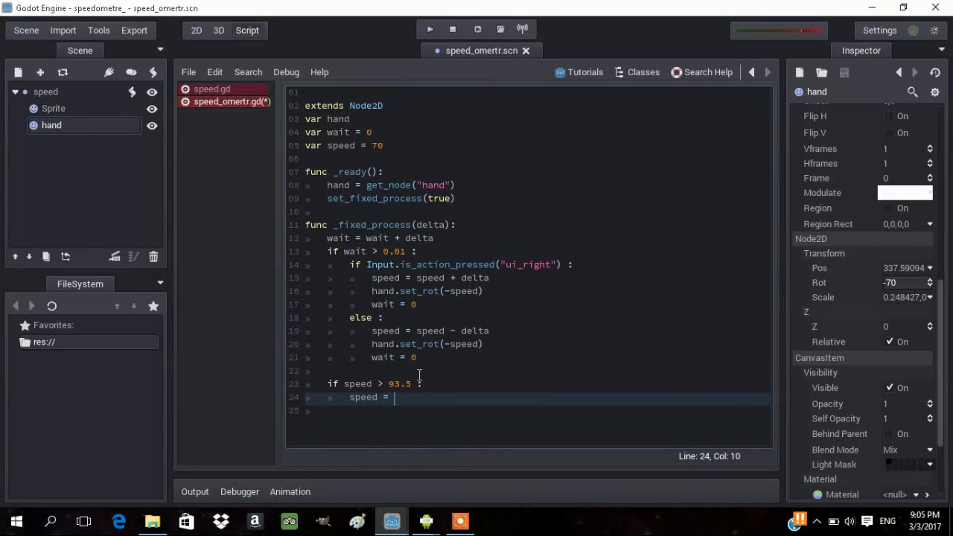
text(93)
text(.5)
- Add a lower limit: if speed < 89, set speed = 89
key(Return)
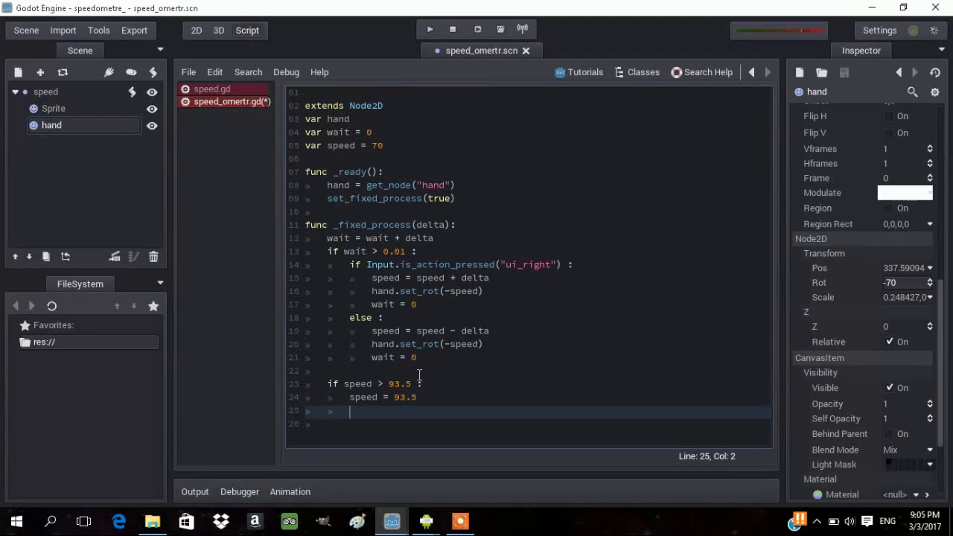
key(BackSpace)
text(i)
text(f )
text(speed )
text(<)
text( 89 )
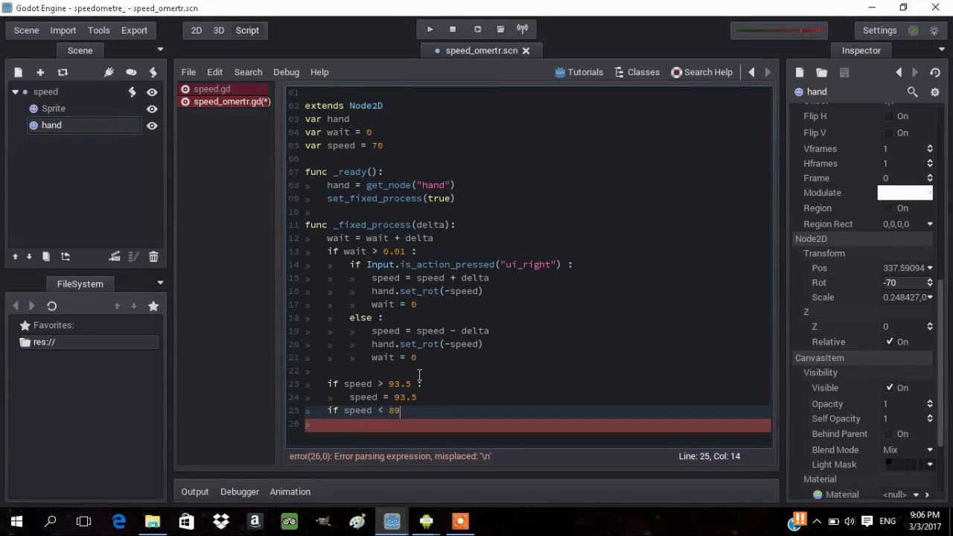
text(:)
key(Return)
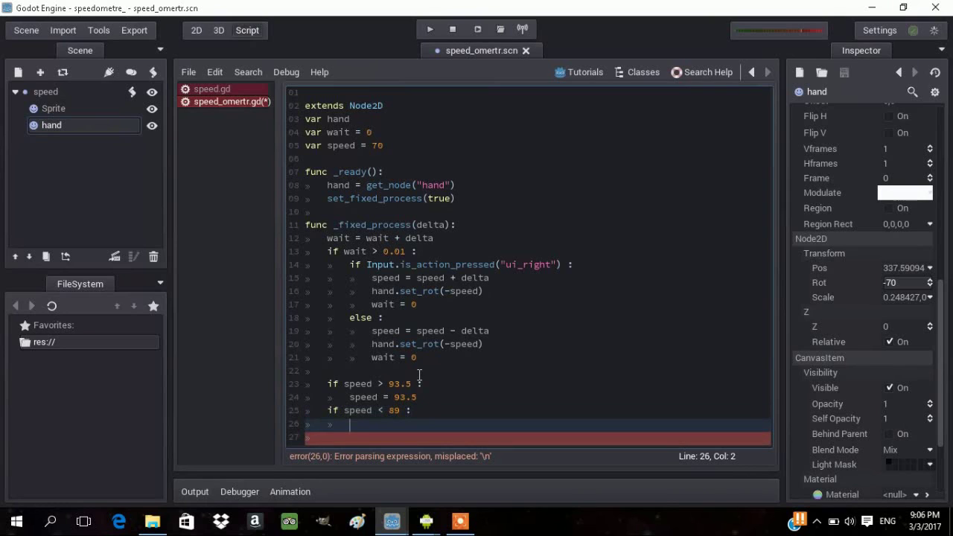
text(speed )
text(= )
text(89)
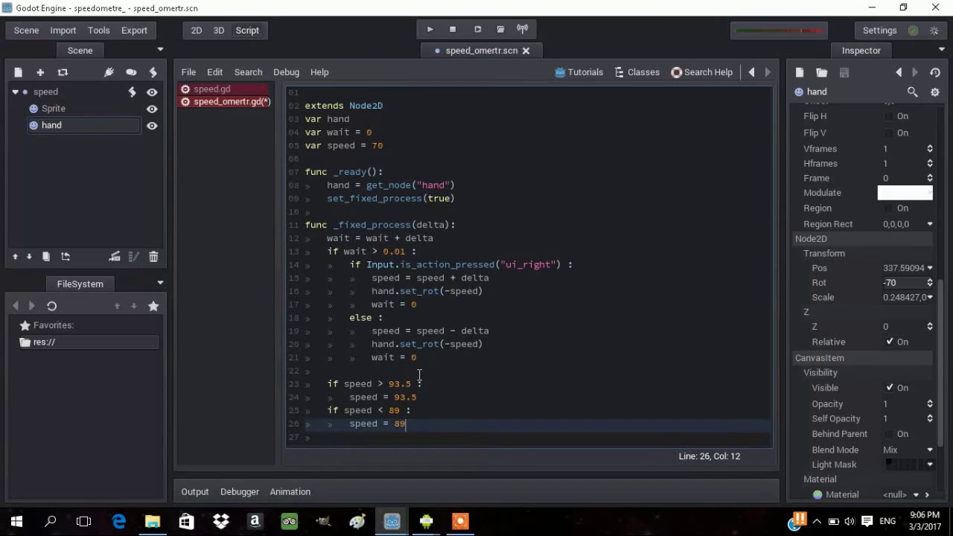
- Run the scene, hold the right arrow to raise the needle, then close the game
click(483, 29)
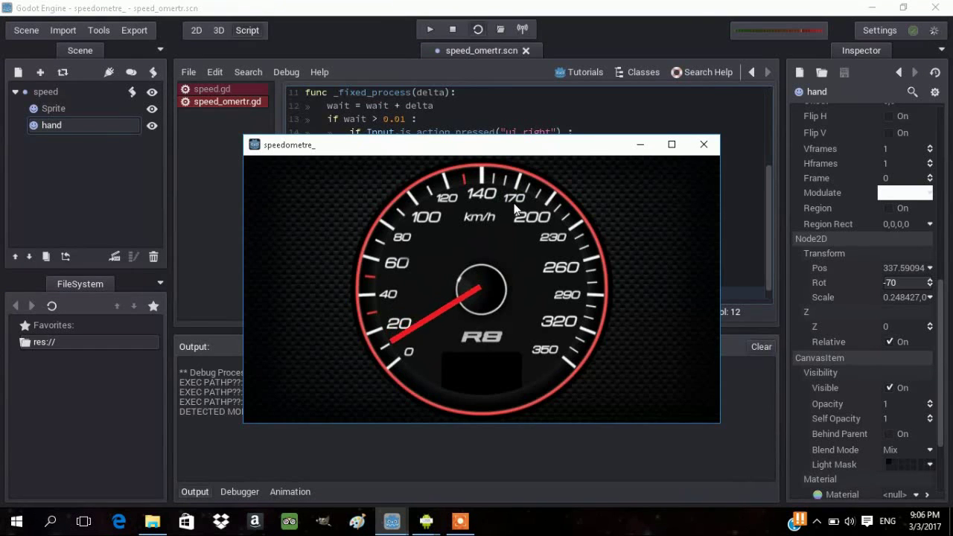
key(Right)
click(703, 145)
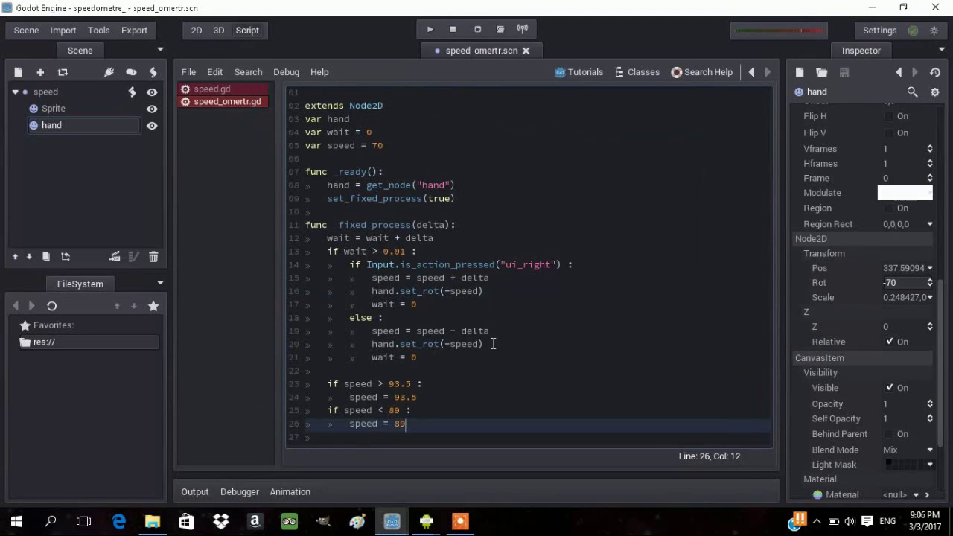